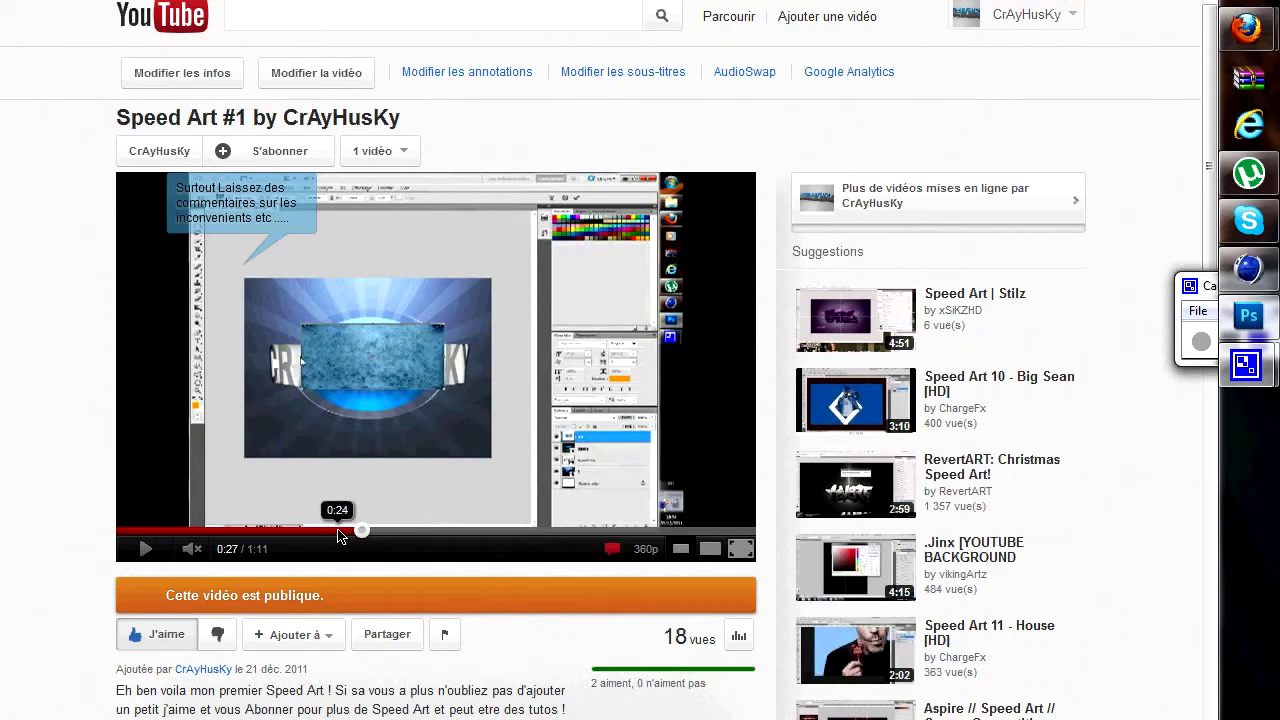
# - Replay the Speed Art #1 video from a few seconds back, pause it at 0:34, and return to Photoshop
pyautogui.click(337, 537)
pyautogui.click(347, 466)
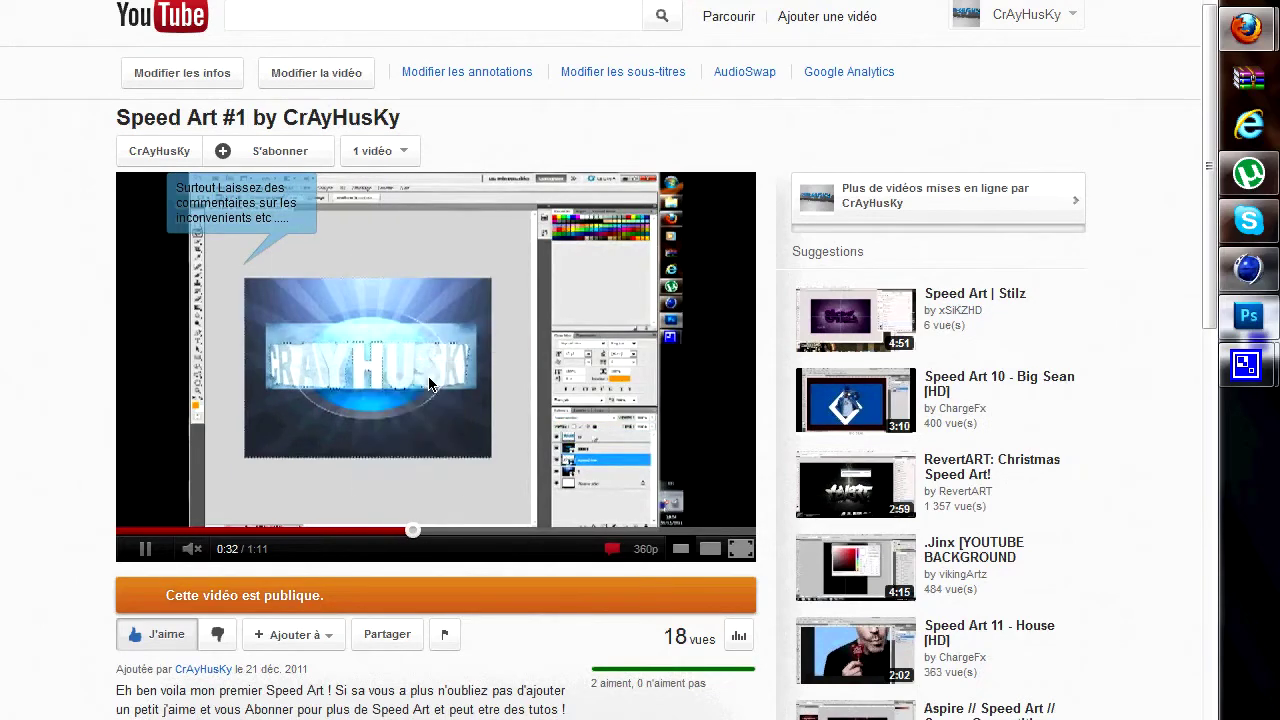
pyautogui.click(424, 403)
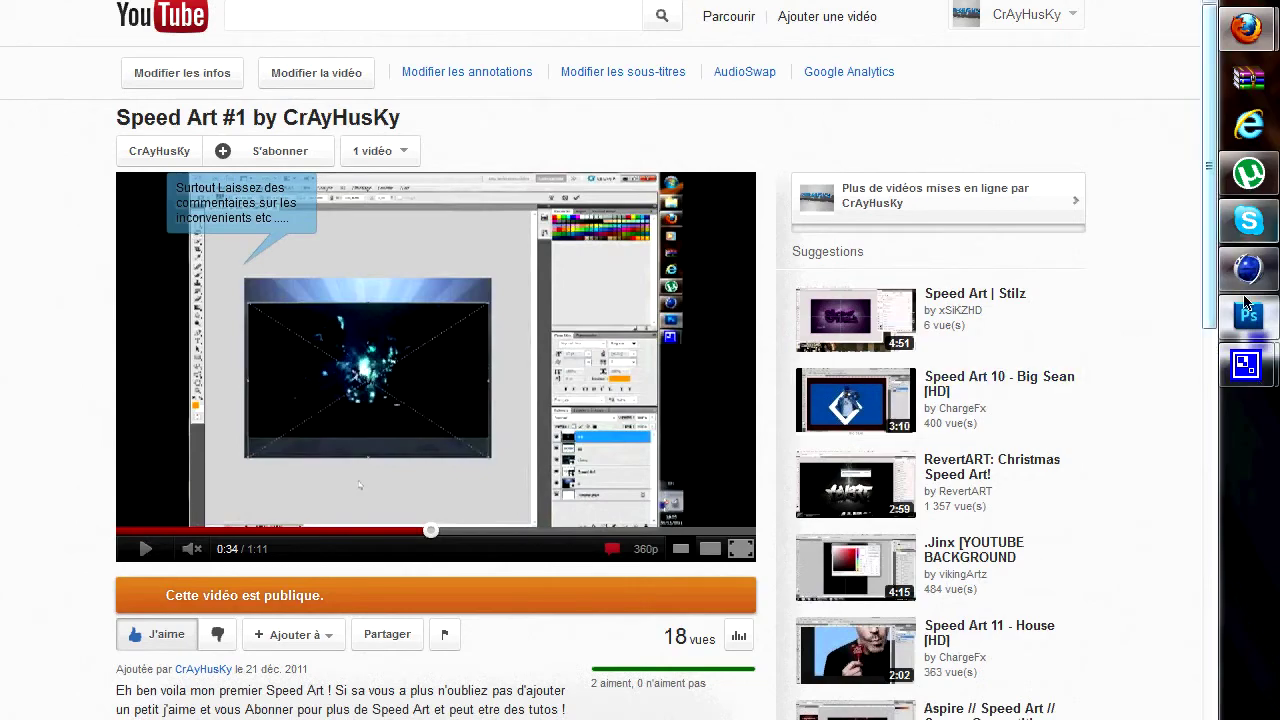
pyautogui.click(1248, 315)
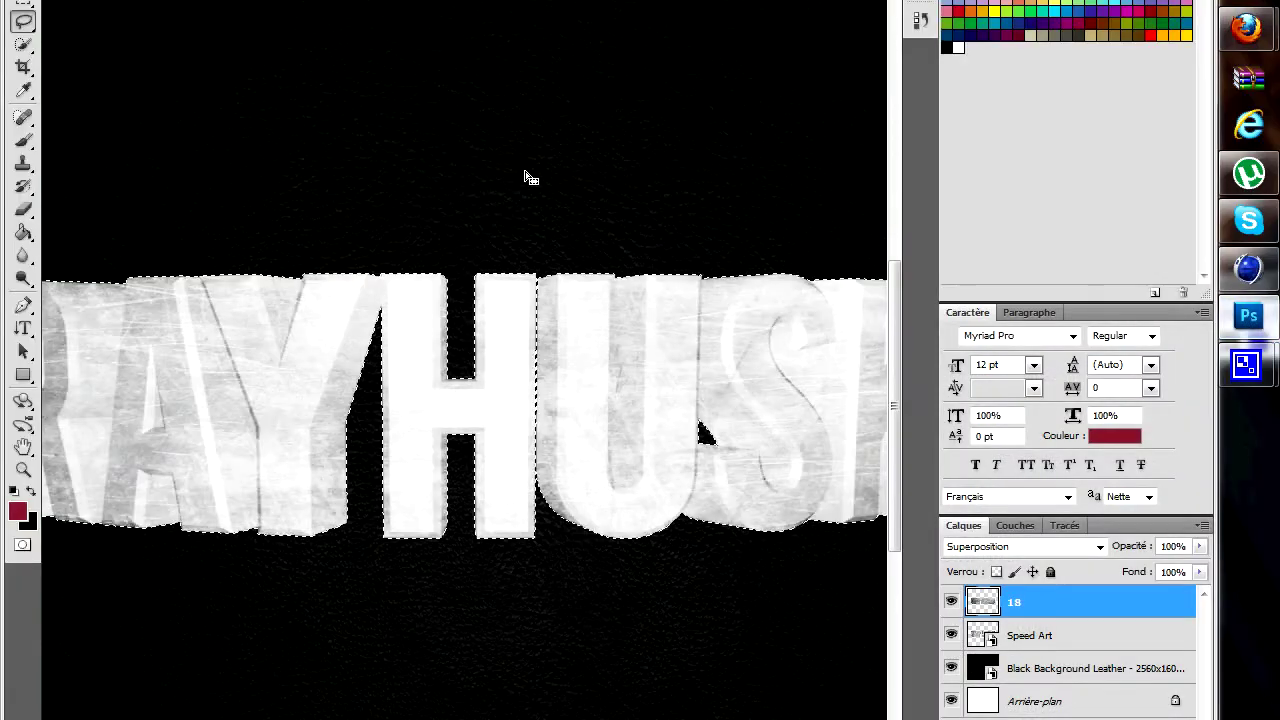
# - Create a new 1280 × 1024 px, 72 ppi document with a white background
pyautogui.hotkey('alt', 'f')
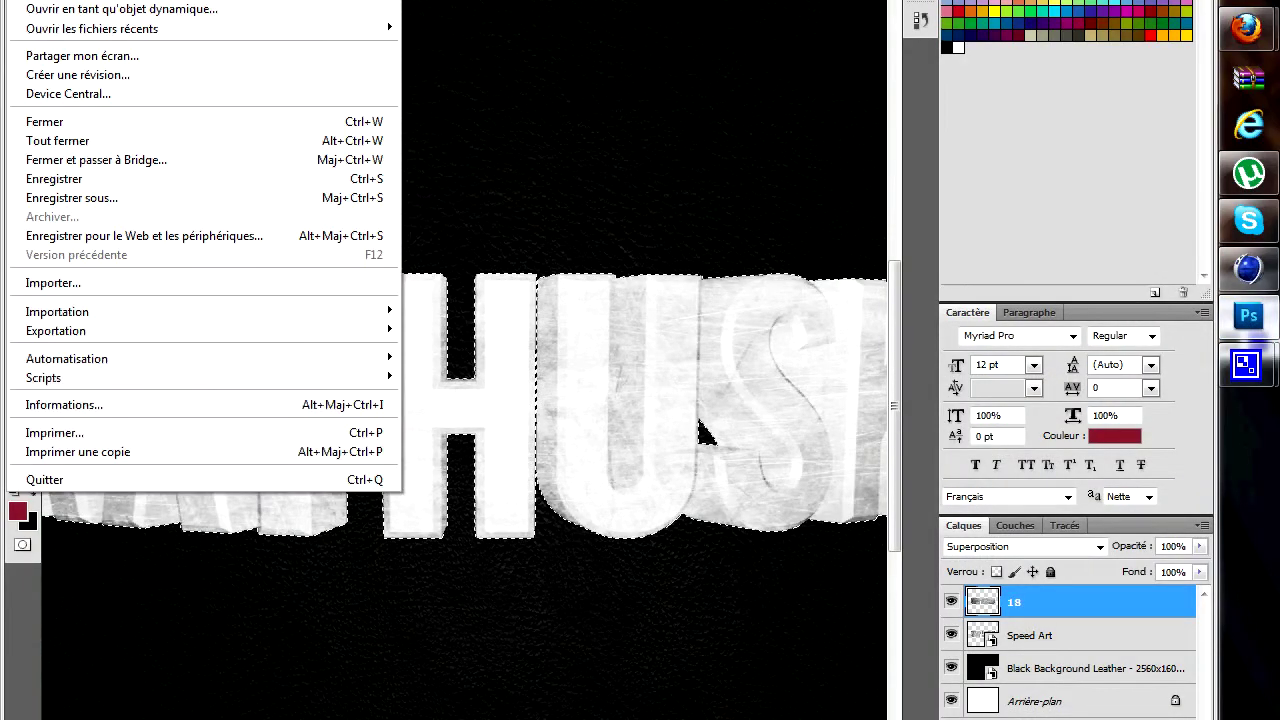
pyautogui.press('Escape')
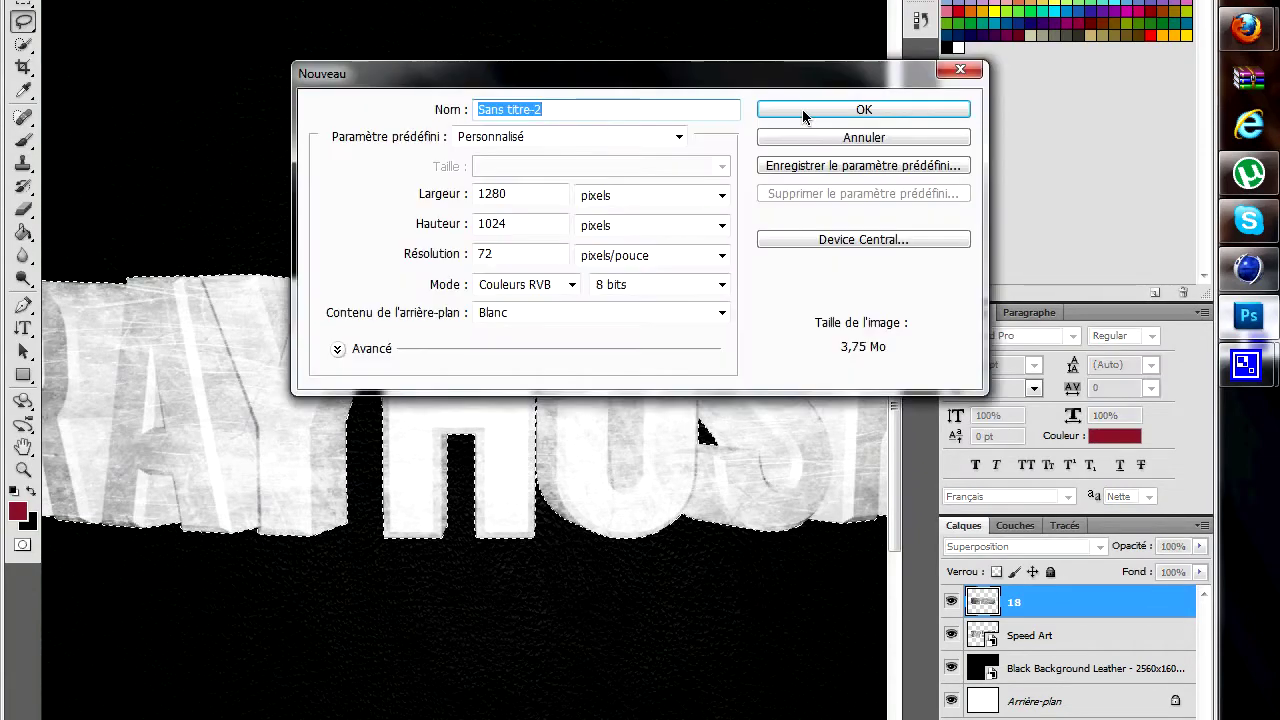
pyautogui.click(806, 116)
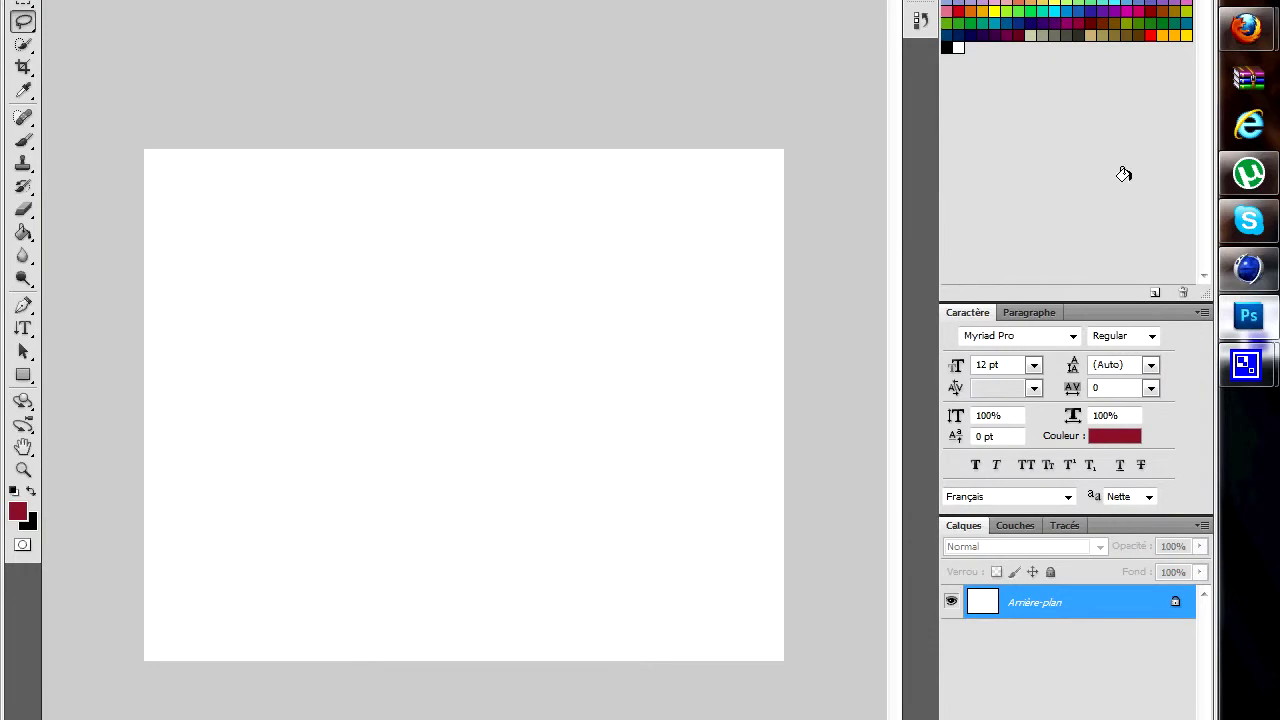
# - Drag Speed Art.png from the Images folder on drive D: onto the canvas
pyautogui.click(1246, 365)
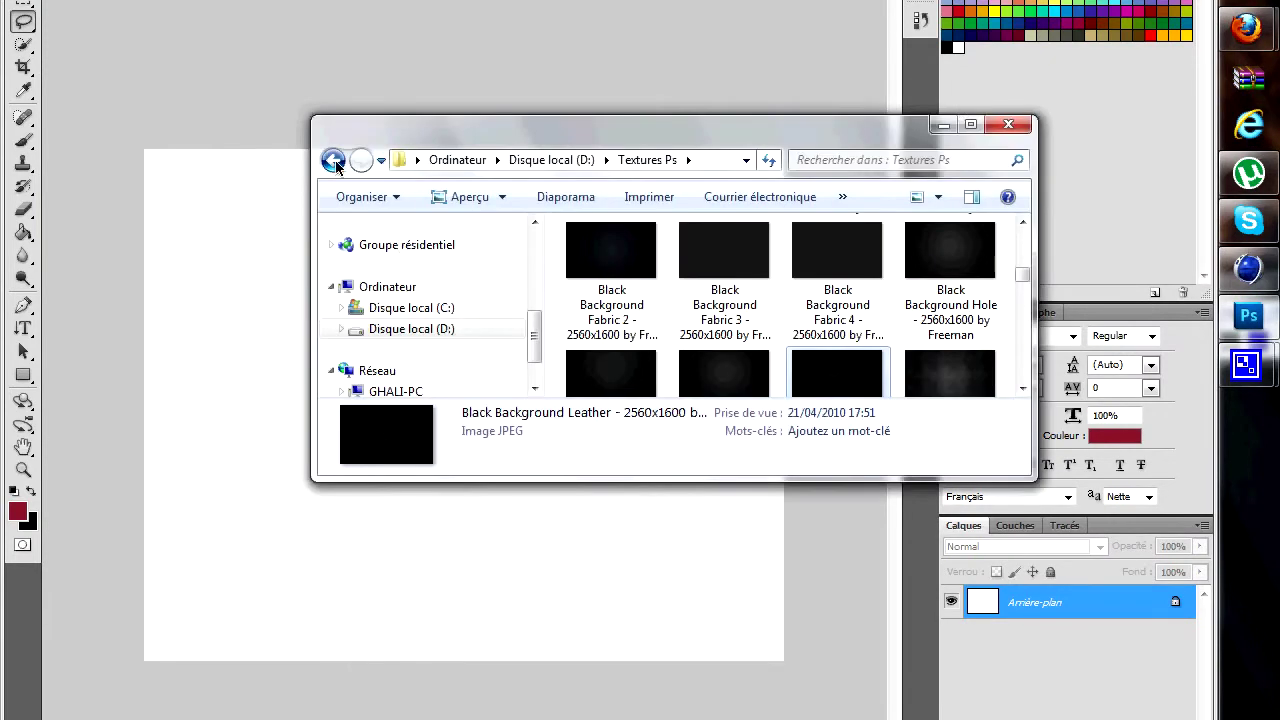
pyautogui.click(408, 330)
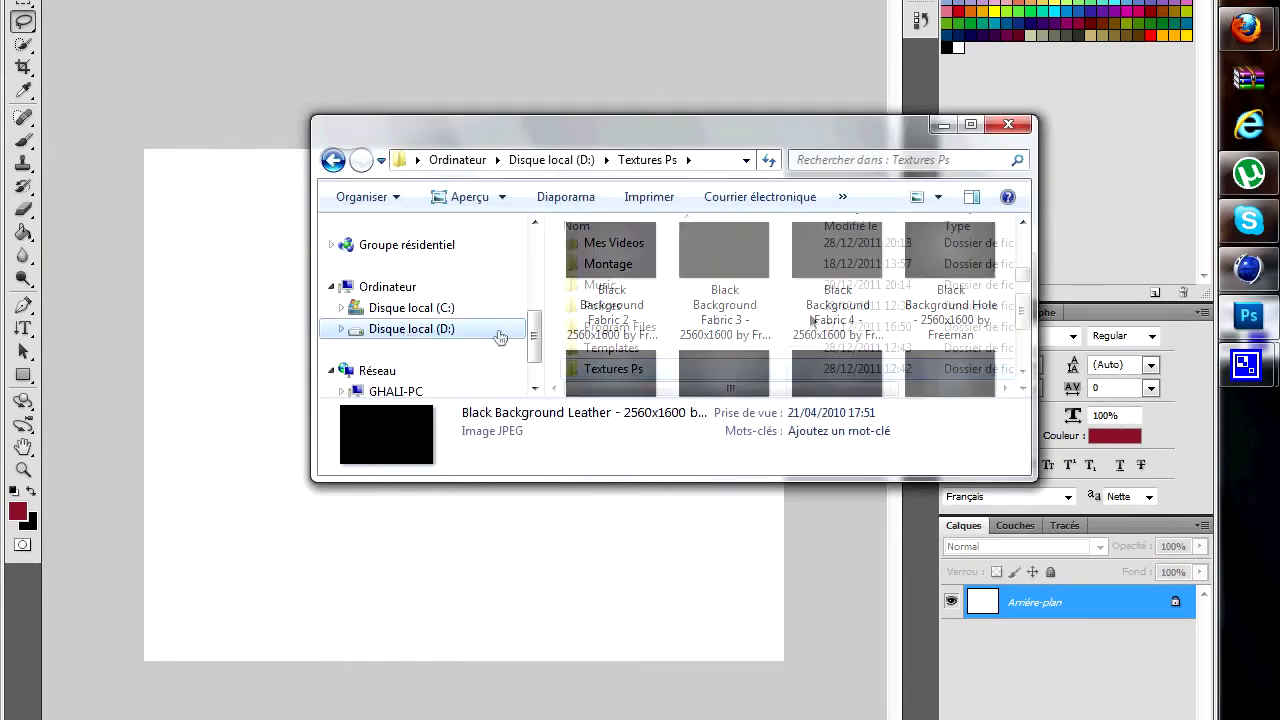
pyautogui.scroll(-1, 1024, 350)
pyautogui.moveTo(1024, 350); pyautogui.dragTo(1020, 315)
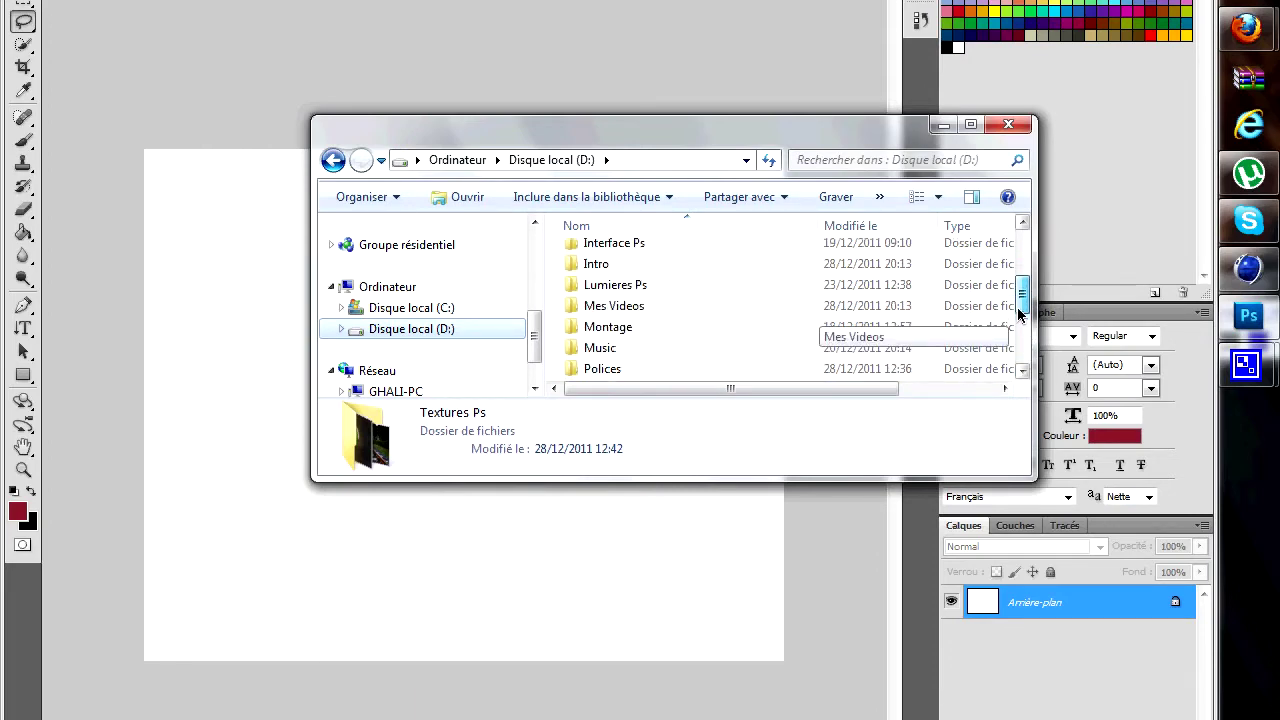
pyautogui.moveTo(1026, 306); pyautogui.dragTo(1027, 282)
pyautogui.click(745, 276)
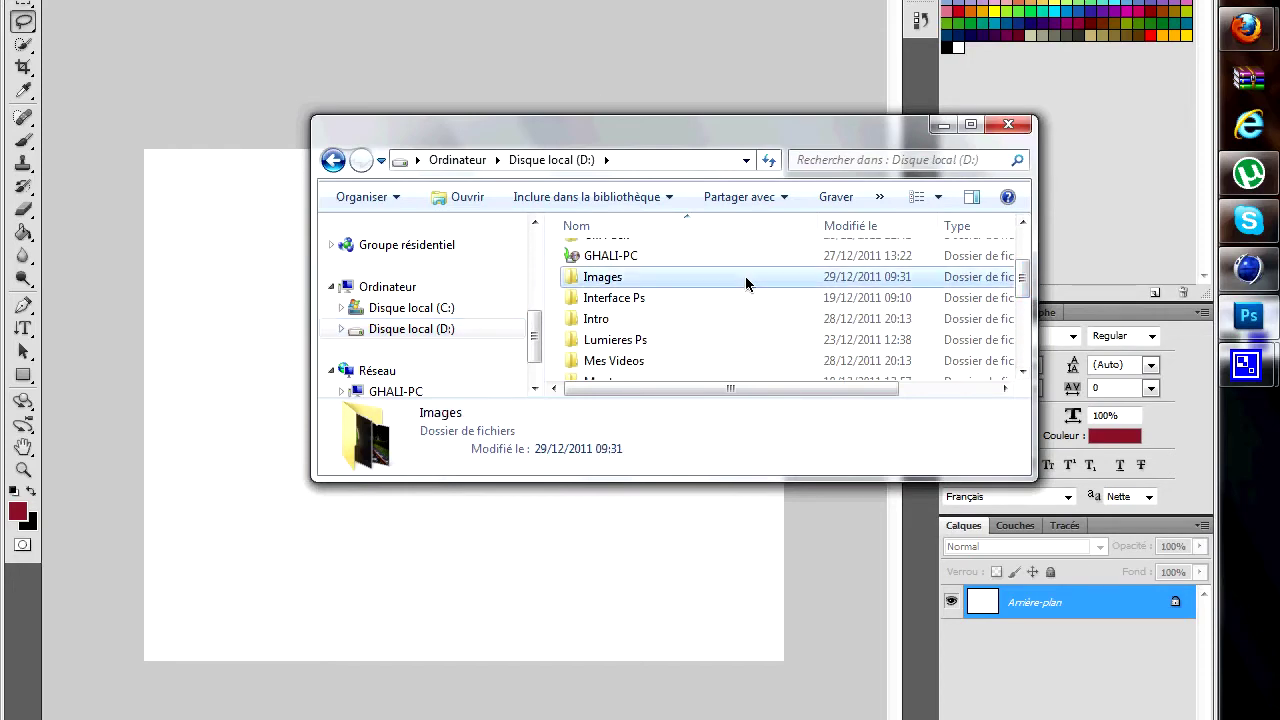
pyautogui.doubleClick(745, 276)
pyautogui.moveTo(1020, 268); pyautogui.dragTo(1020, 350)
pyautogui.moveTo(760, 343); pyautogui.dragTo(371, 517)
# - Nudge the Speed Art image down-right and stretch it wider on both sides
pyautogui.moveTo(467, 325); pyautogui.dragTo(491, 346)
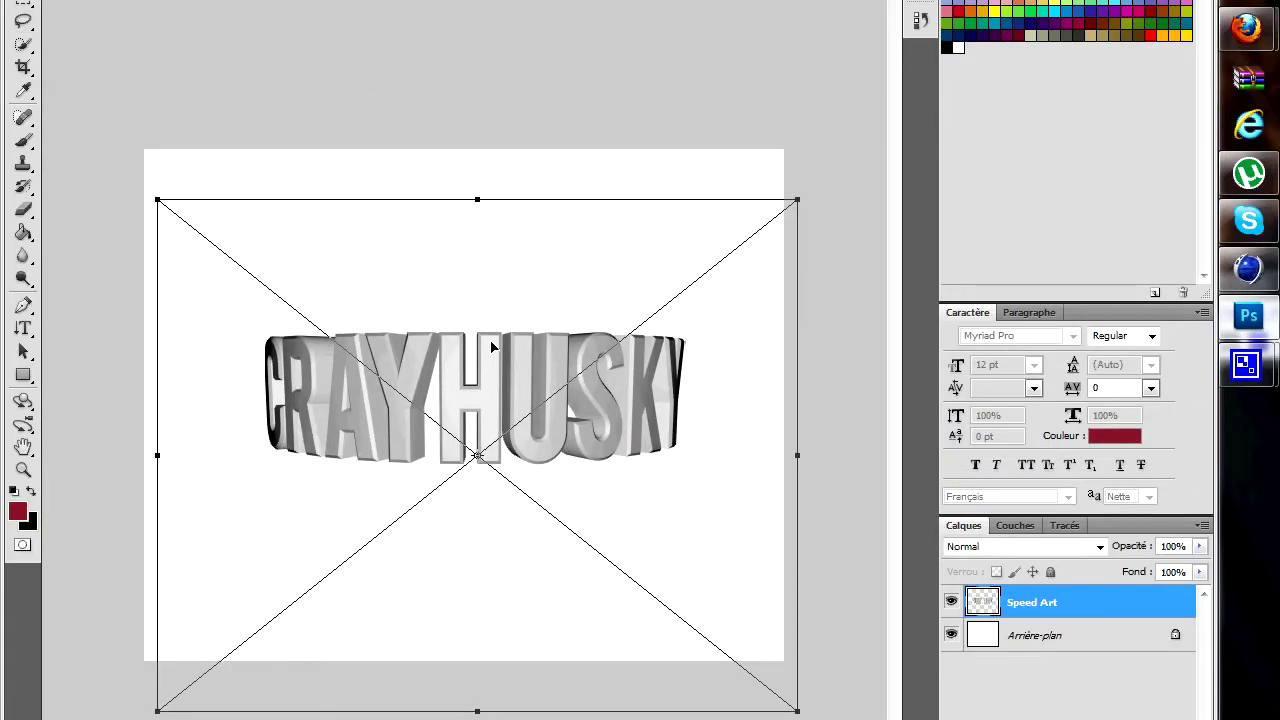
pyautogui.moveTo(803, 455); pyautogui.dragTo(860, 455)
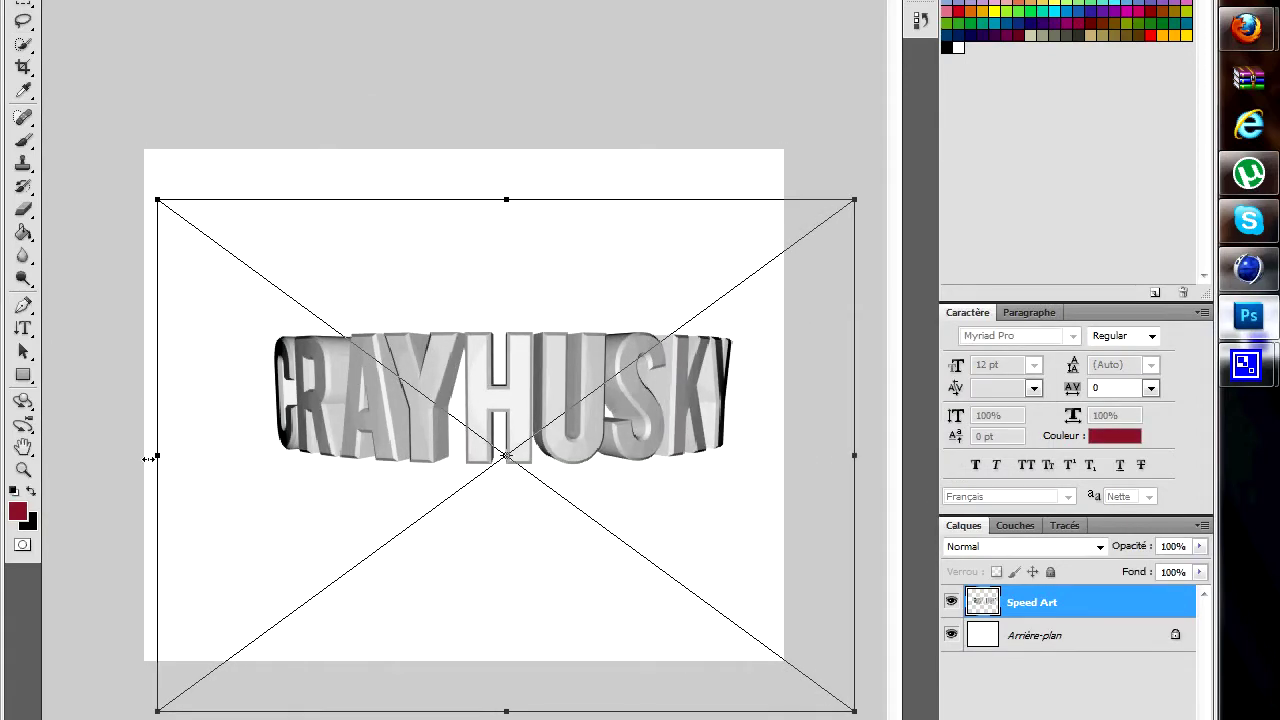
pyautogui.moveTo(148, 458); pyautogui.dragTo(77, 463)
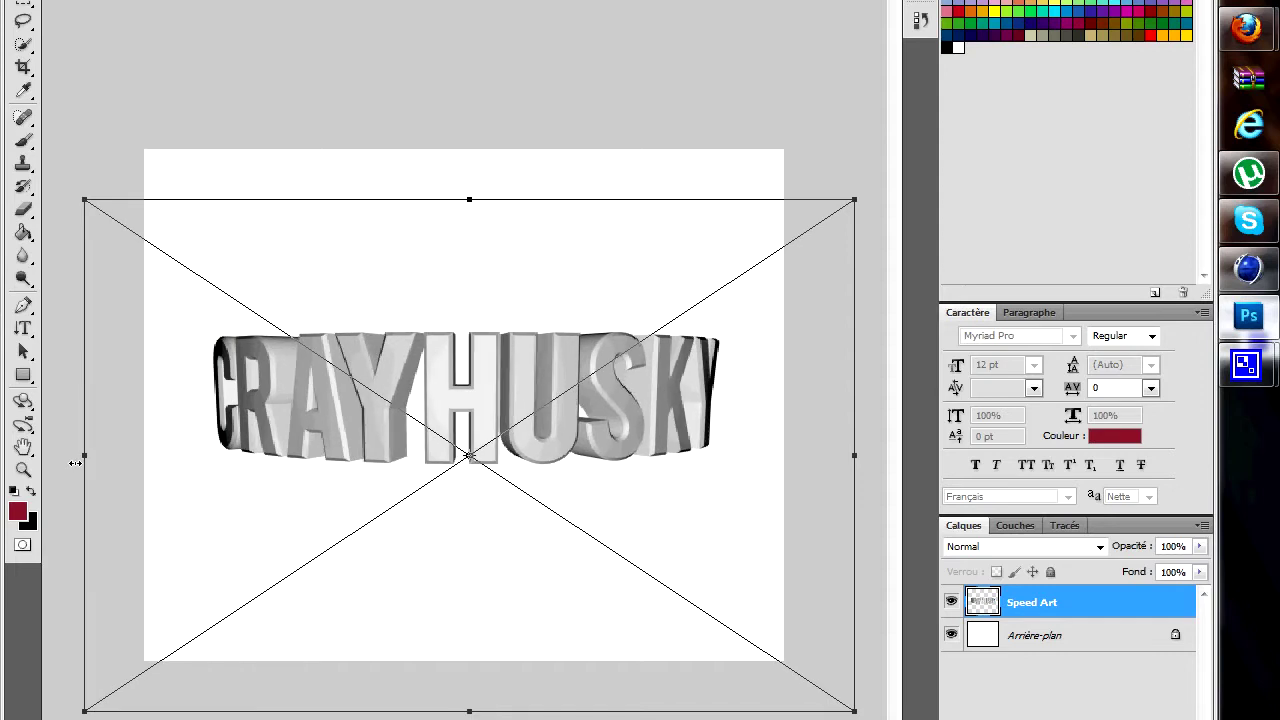
pyautogui.press('Return')
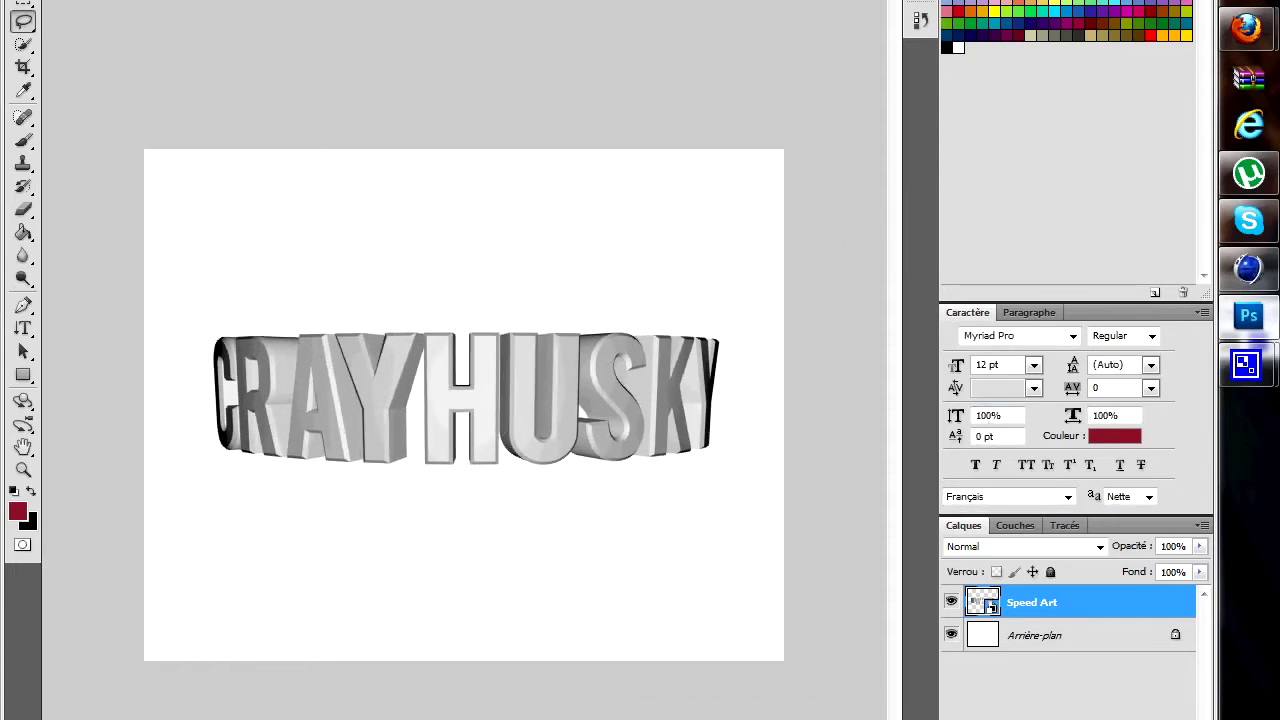
pyautogui.hotkey('alt', 'Tab')
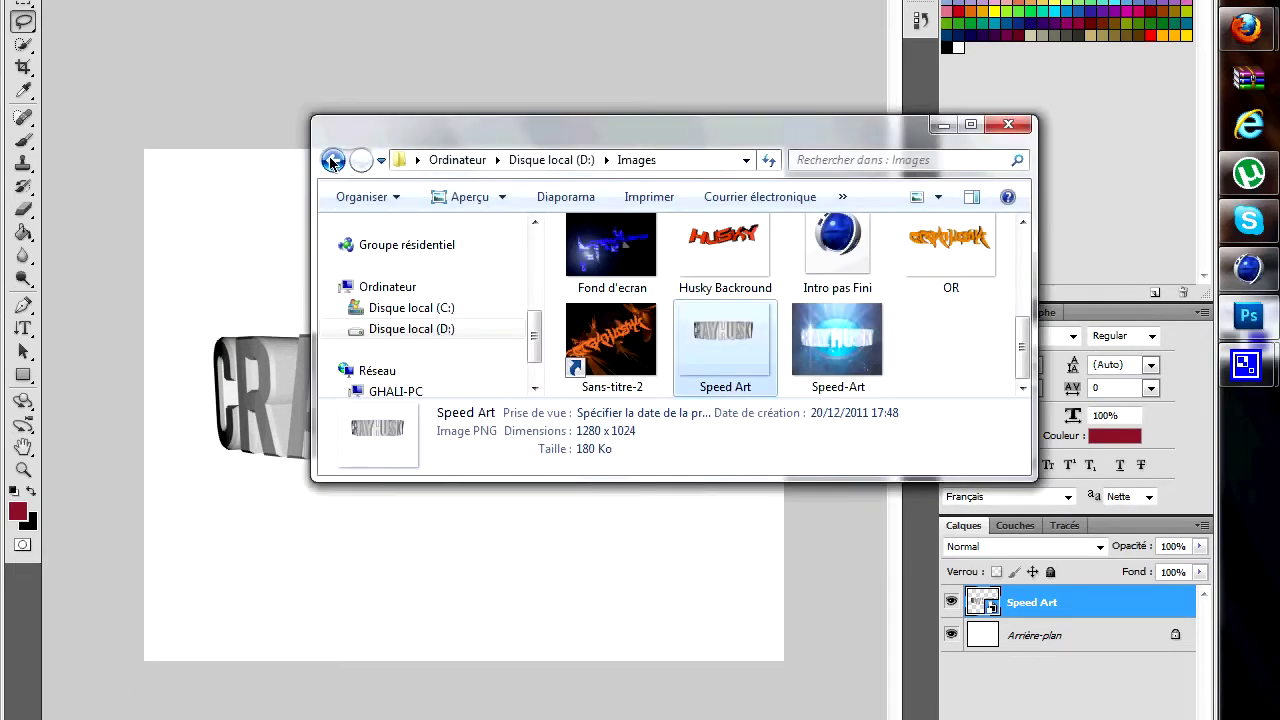
# - Drag the batsin dabelfry texture from D:\Textures Ps onto the Photoshop canvas
pyautogui.click(333, 160)
pyautogui.moveTo(1022, 250); pyautogui.dragTo(1029, 336)
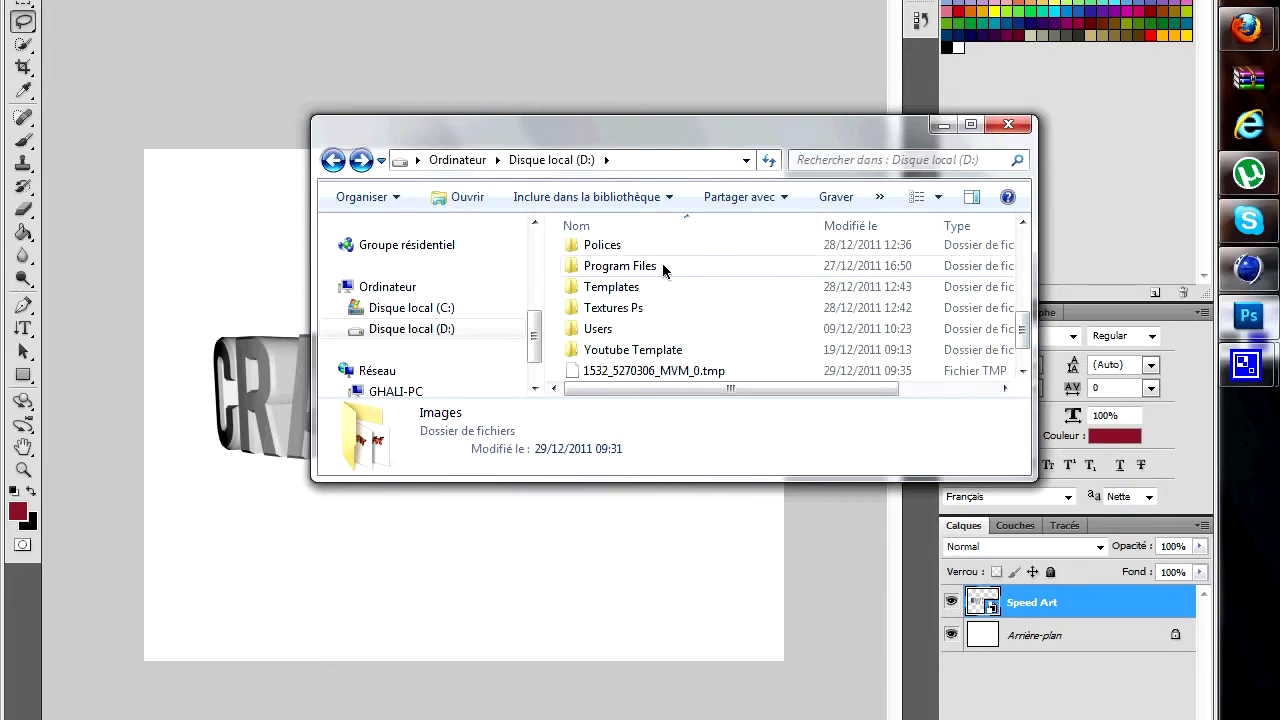
pyautogui.doubleClick(743, 308)
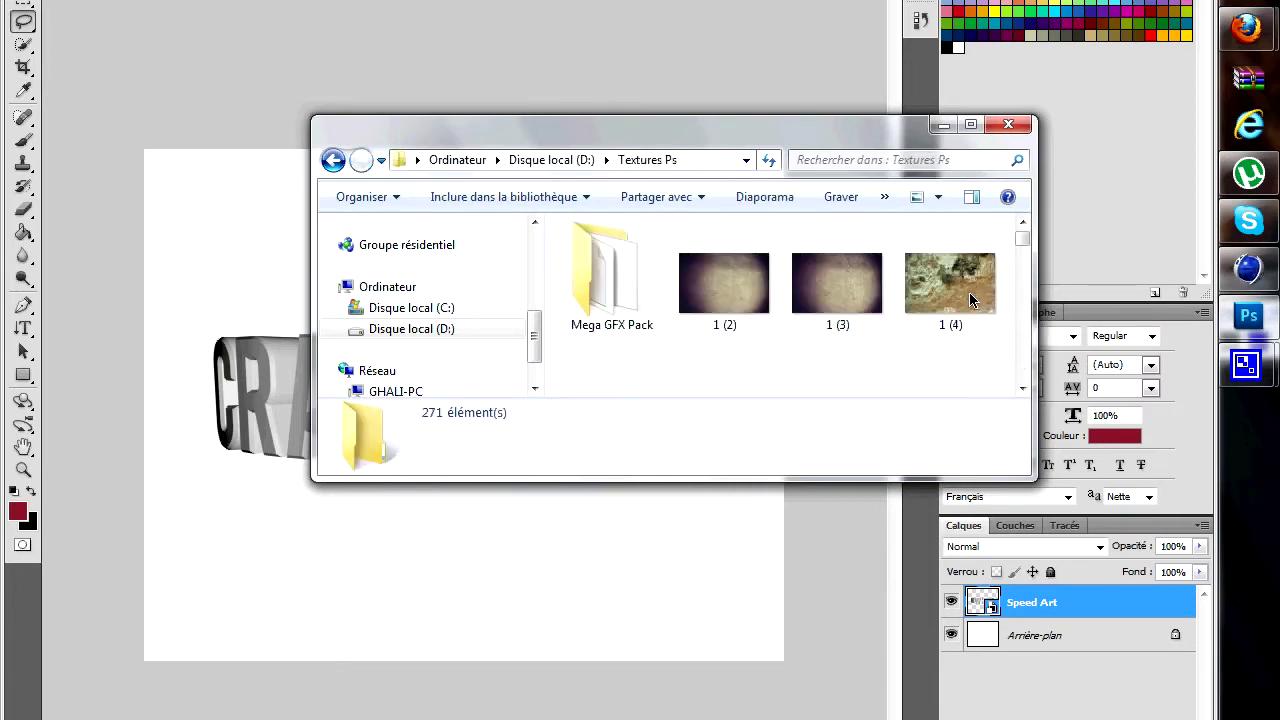
pyautogui.moveTo(1025, 237)
pyautogui.mouseDown()
pyautogui.moveTo(1018, 299)
pyautogui.moveTo(1020, 266)
pyautogui.moveTo(913, 275)
pyautogui.mouseUp()
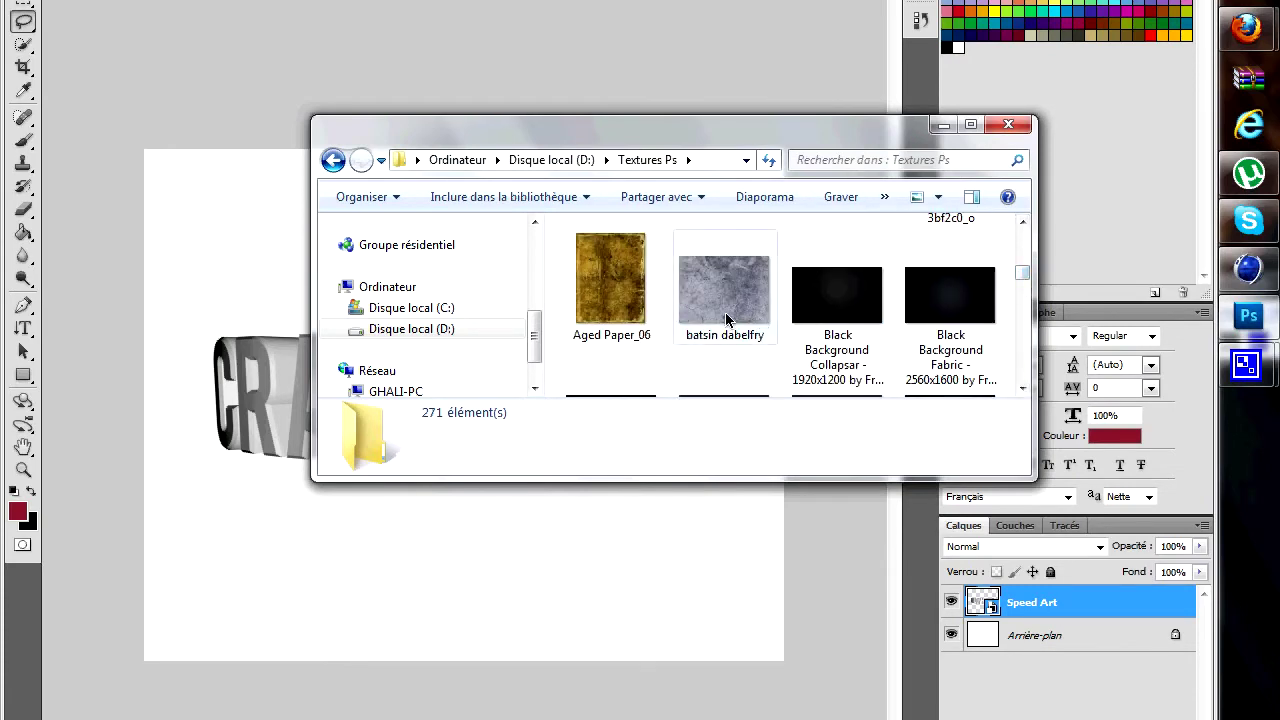
pyautogui.moveTo(724, 290); pyautogui.dragTo(258, 399)
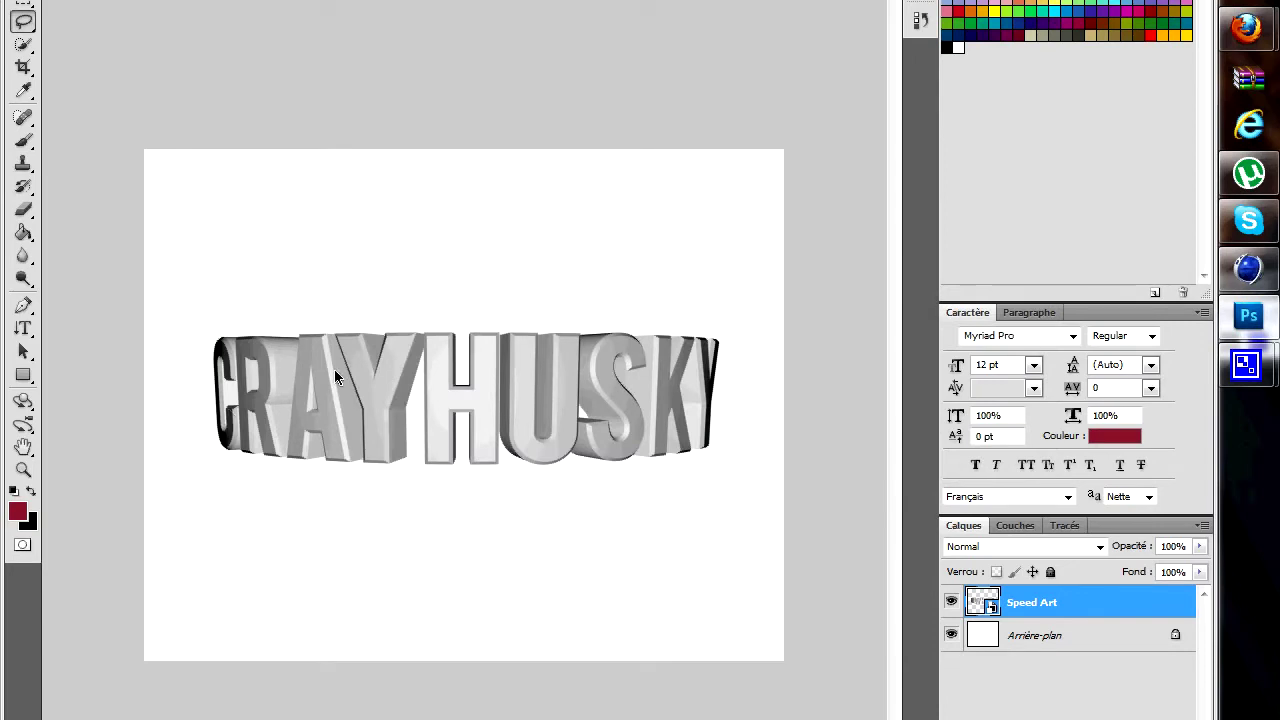
# - Resize the stone texture so it spans the full CRAYHUSKY lettering
pyautogui.moveTo(485, 571); pyautogui.dragTo(486, 463)
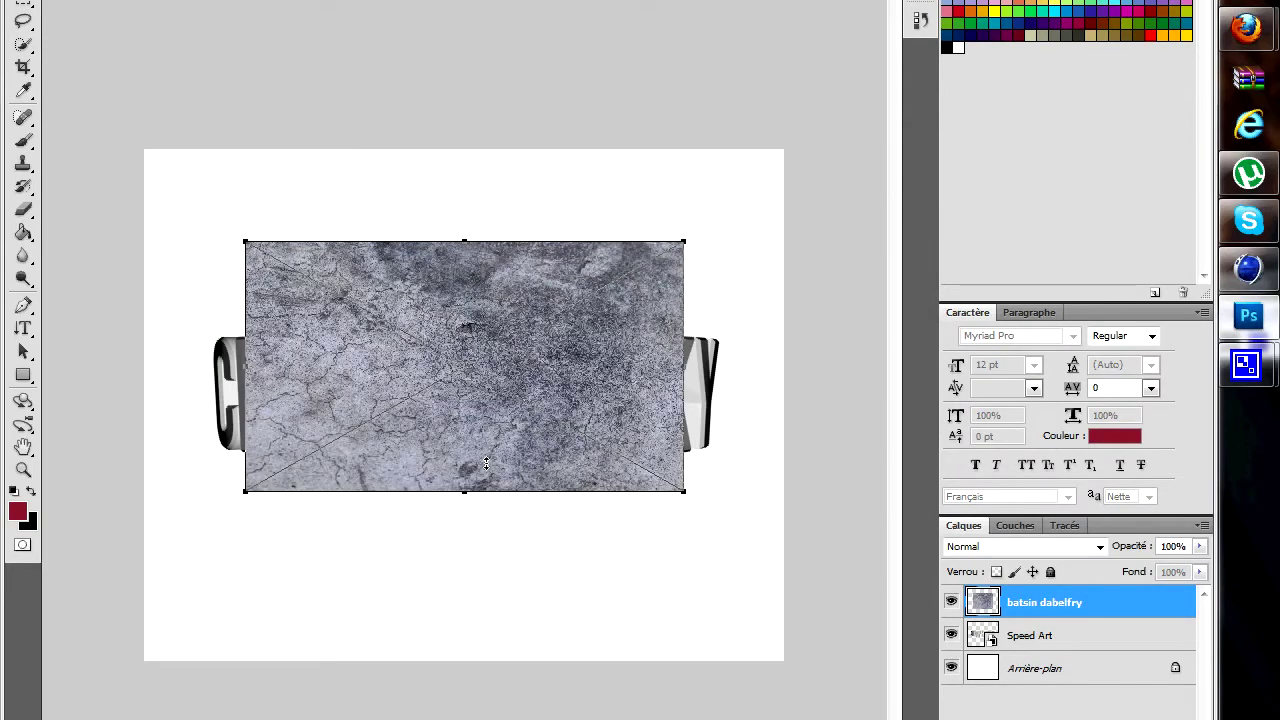
pyautogui.moveTo(464, 241); pyautogui.dragTo(464, 289)
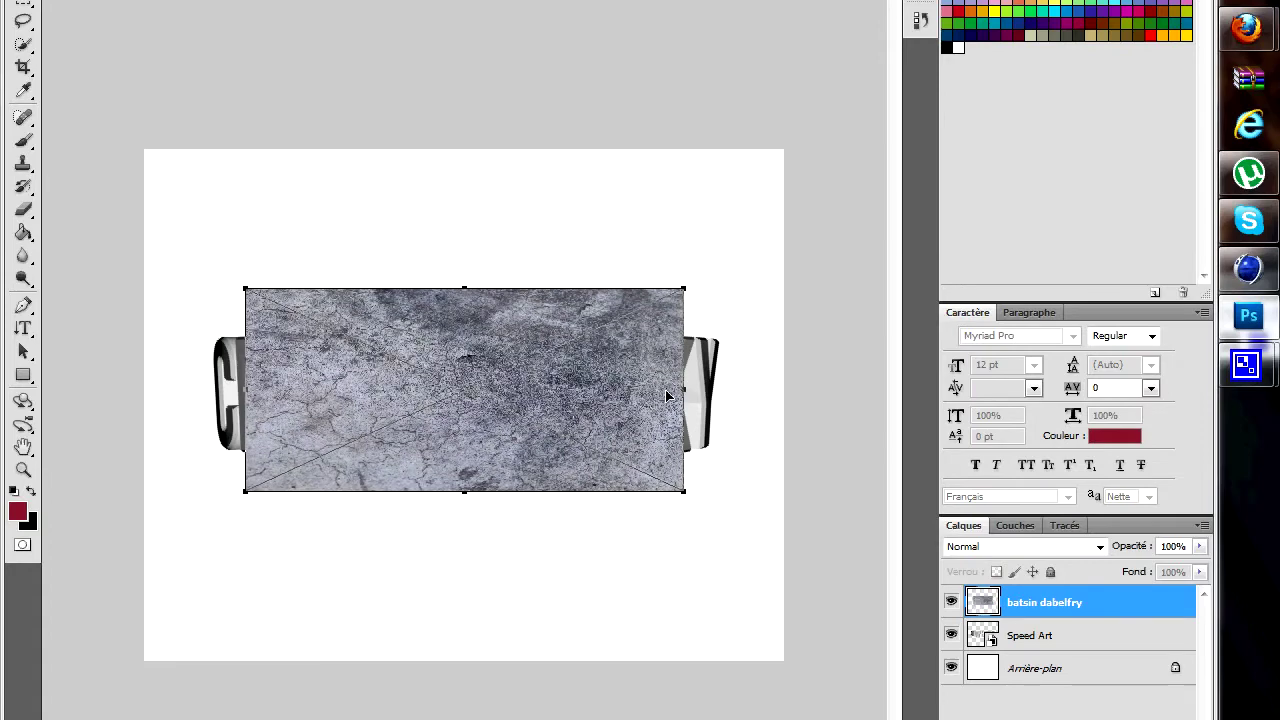
pyautogui.moveTo(711, 396); pyautogui.dragTo(734, 390)
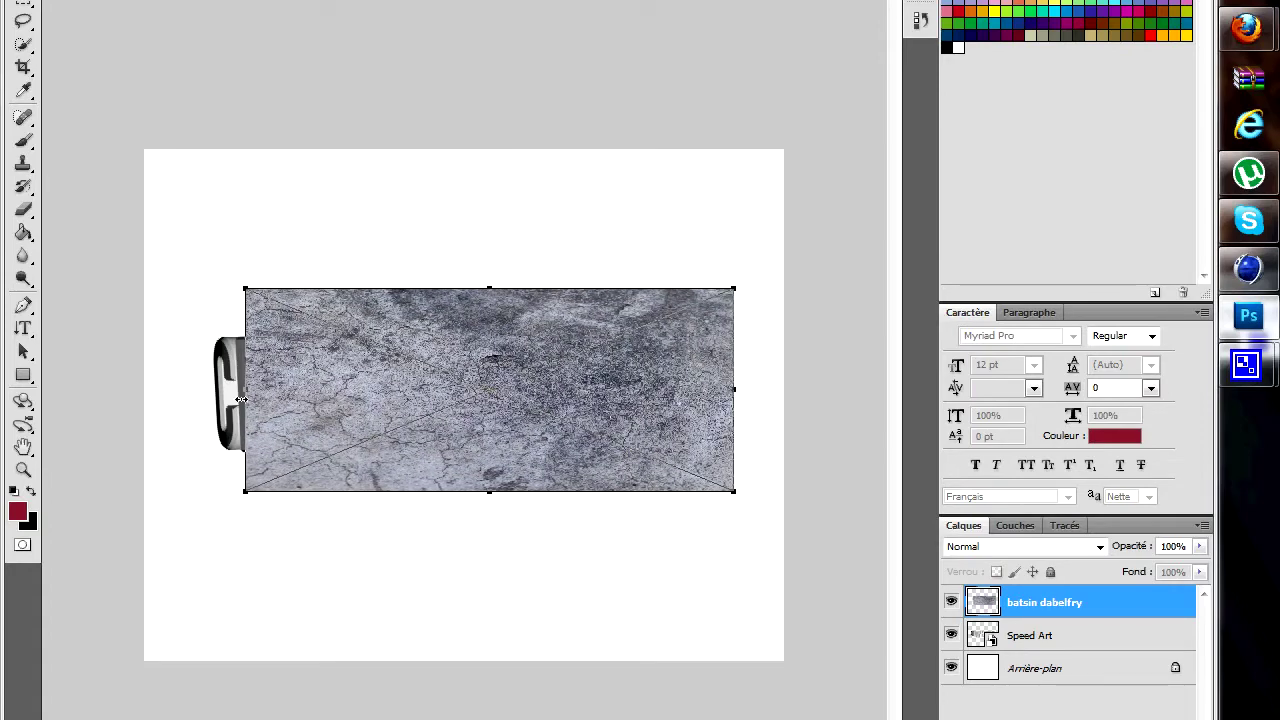
pyautogui.moveTo(246, 394); pyautogui.dragTo(196, 391)
pyautogui.press('l')
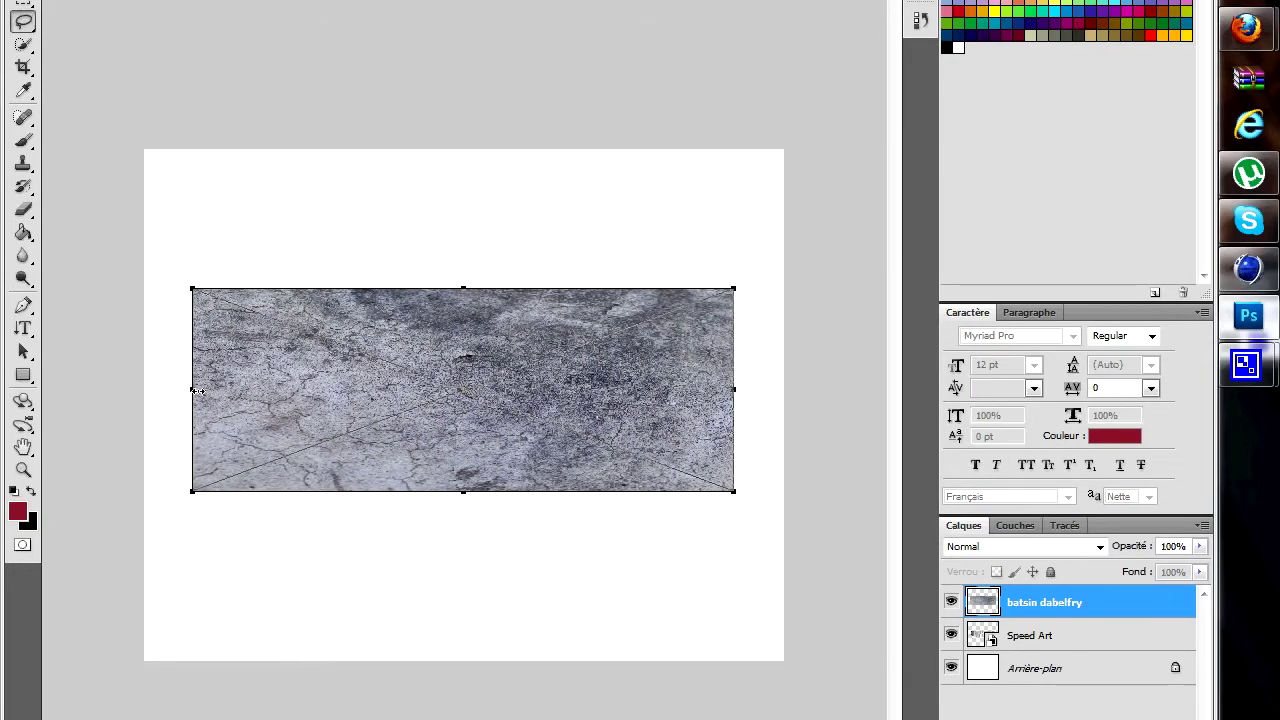
pyautogui.press('Return')
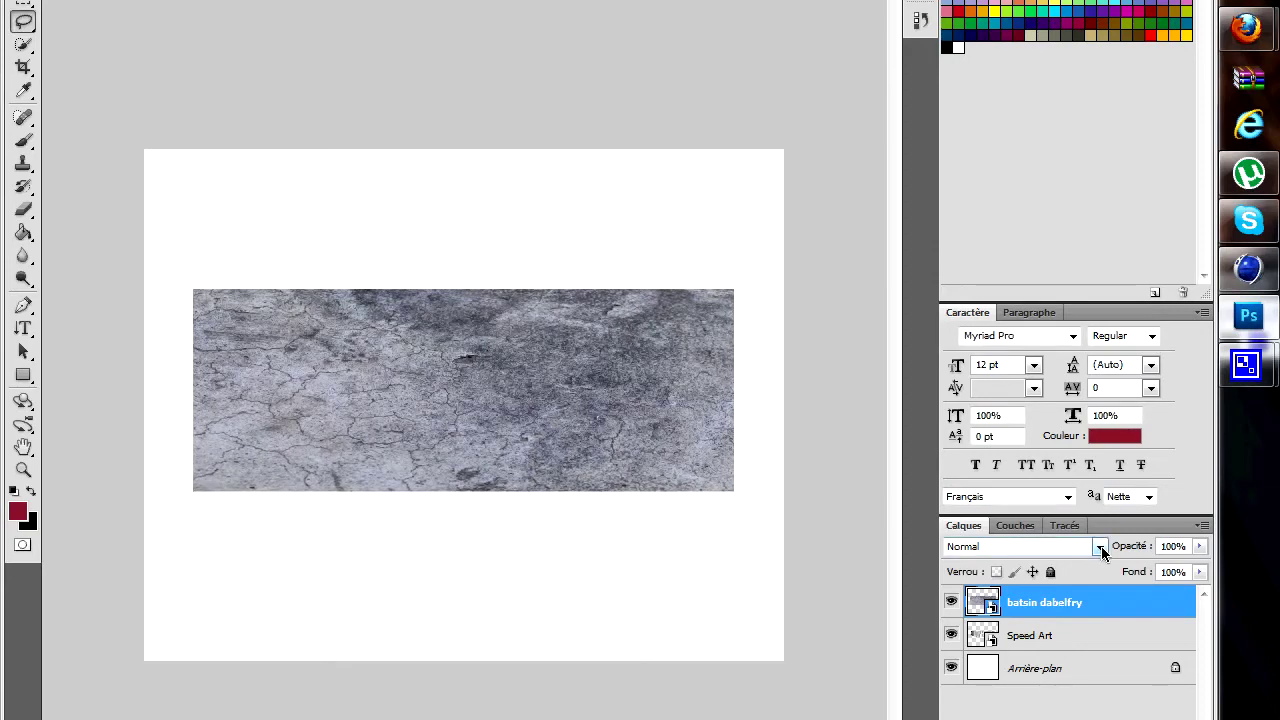
# - Set the texture layer's blend mode to Overlay (Superposition) and zoom in to check
pyautogui.click(1098, 546)
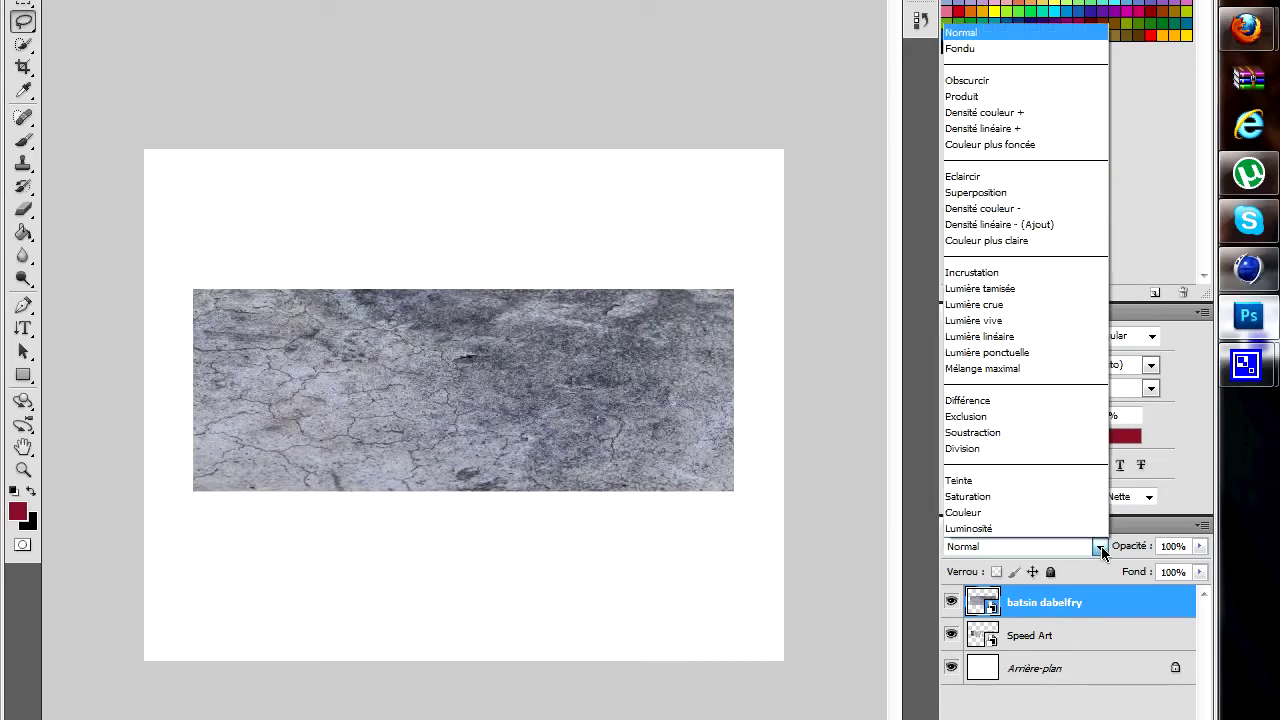
pyautogui.click(998, 193)
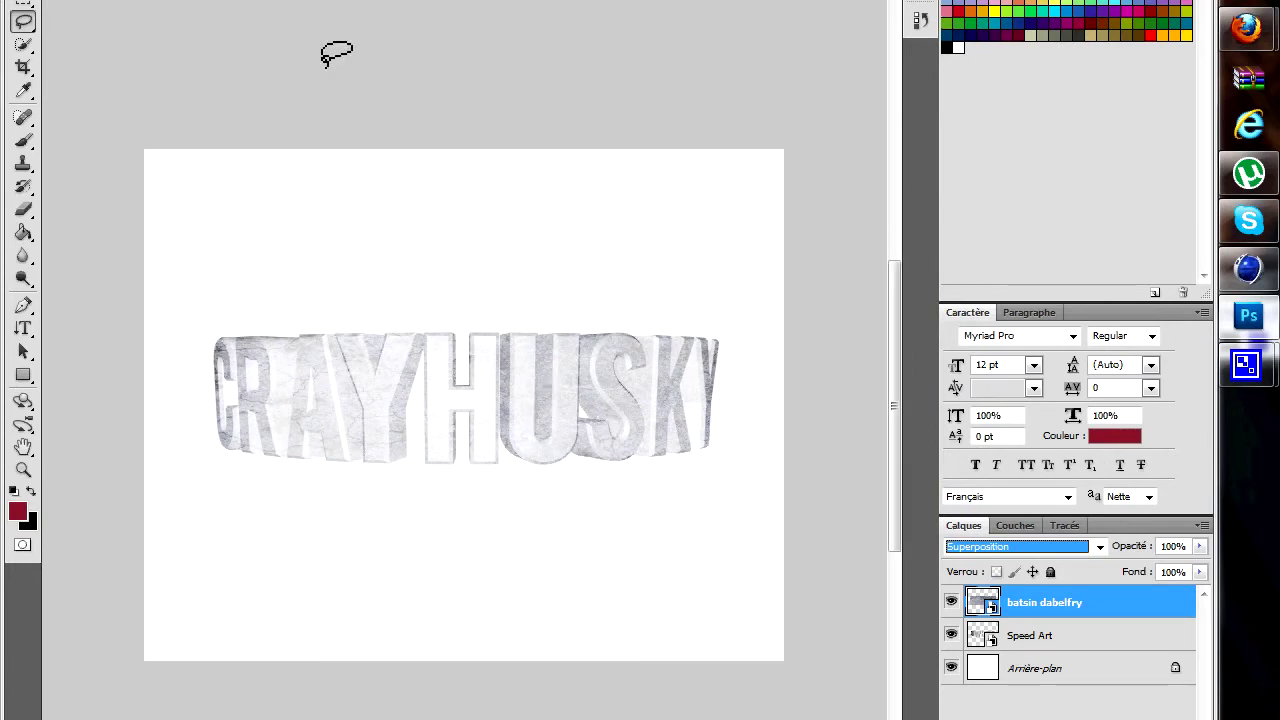
pyautogui.hotkey('ctrl', '+')
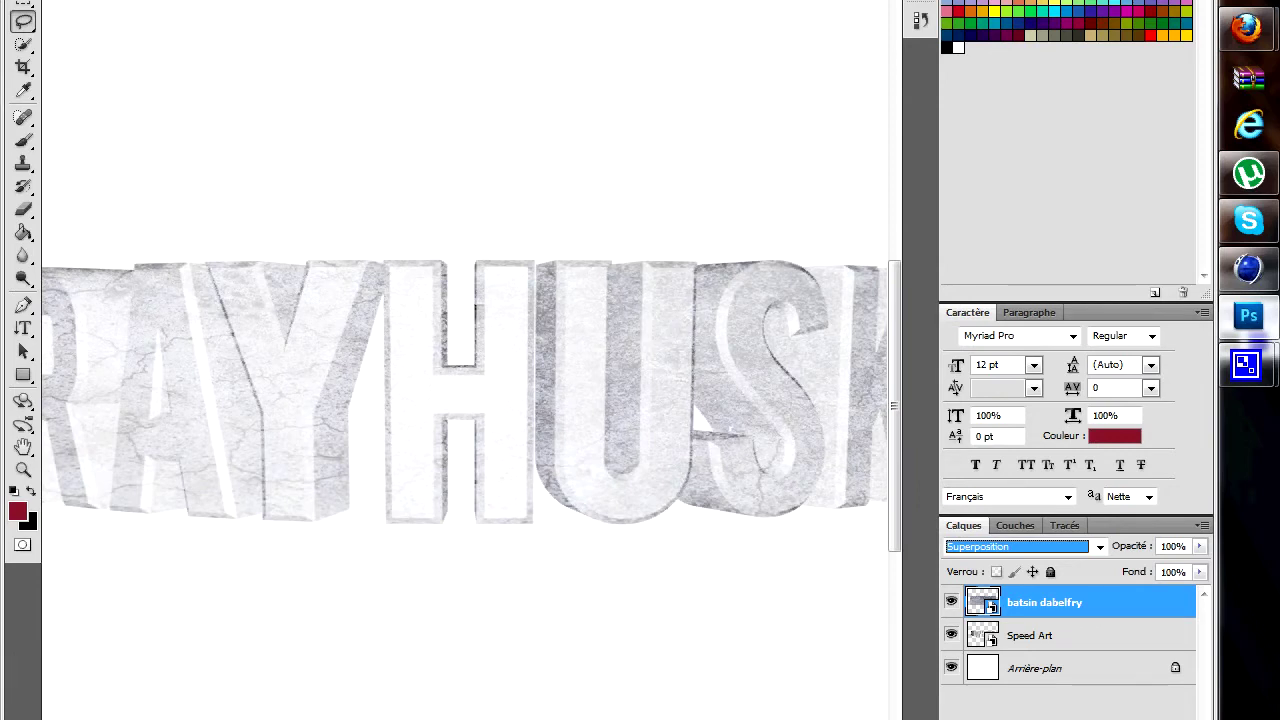
pyautogui.hotkey('ctrl', '-')
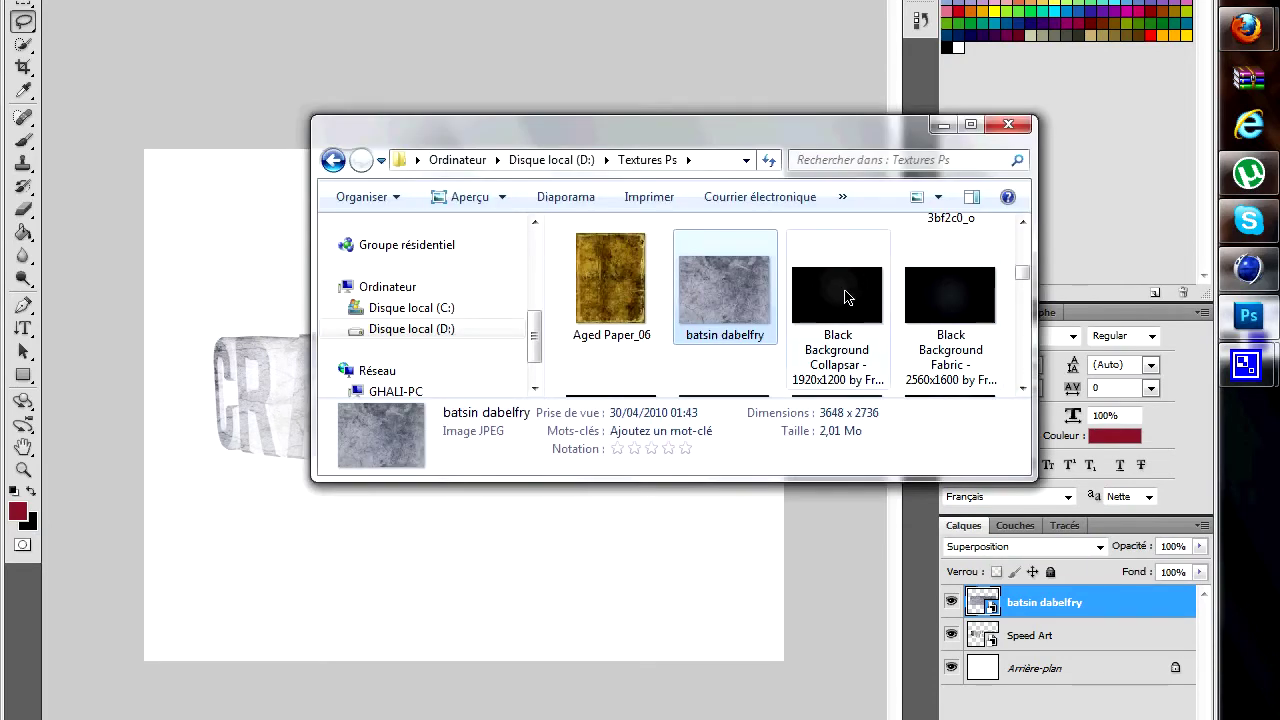
# - Place the Black Background image, stretch it to fill the canvas, and move it below Speed Art
pyautogui.moveTo(724, 290); pyautogui.dragTo(380, 585)
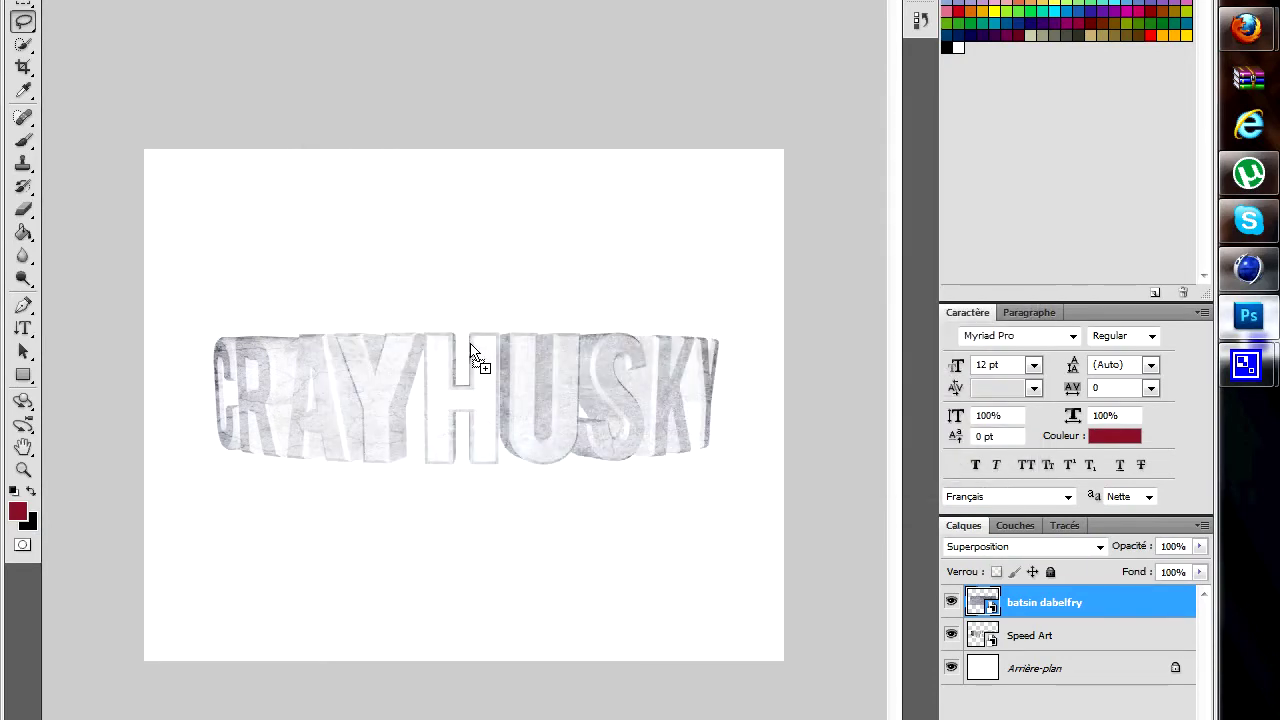
pyautogui.moveTo(490, 316); pyautogui.dragTo(486, 243)
pyautogui.moveTo(466, 149); pyautogui.dragTo(474, 137)
pyautogui.moveTo(461, 608); pyautogui.dragTo(459, 679)
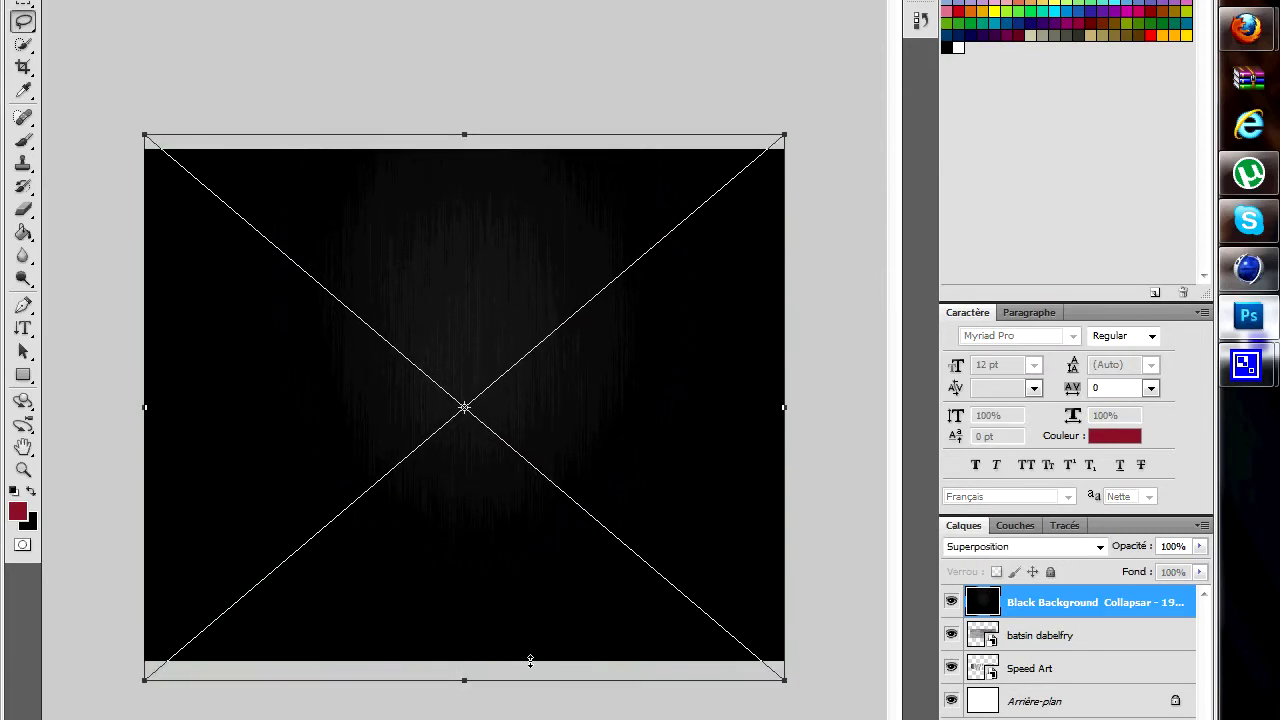
pyautogui.press('Return')
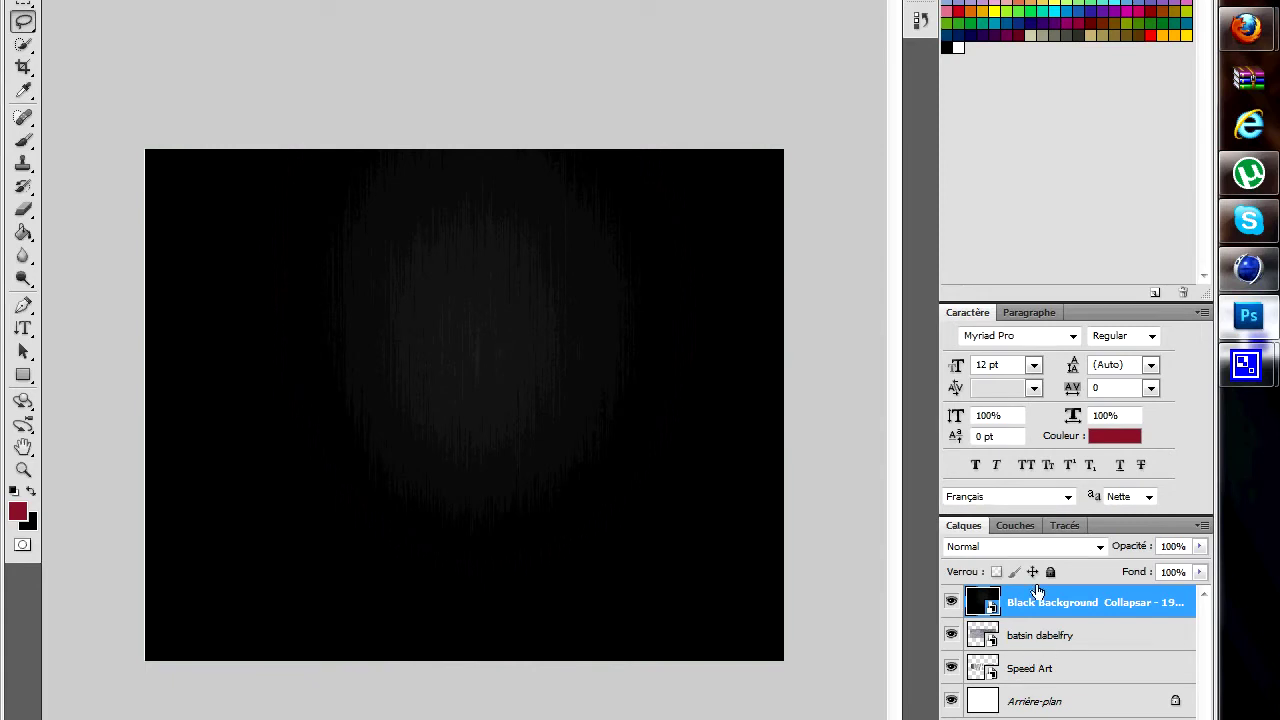
pyautogui.moveTo(1037, 592)
pyautogui.mouseDown()
pyautogui.moveTo(1038, 680)
pyautogui.moveTo(1045, 600)
pyautogui.mouseUp()
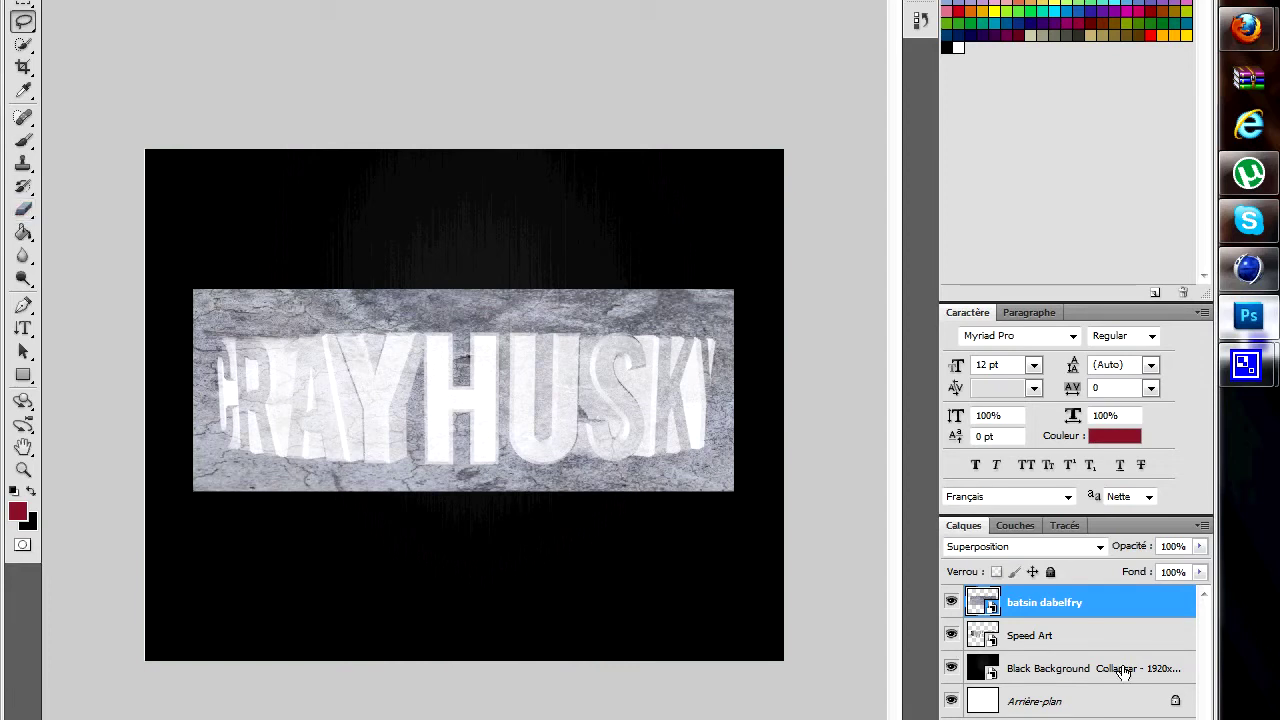
pyautogui.click(1074, 638)
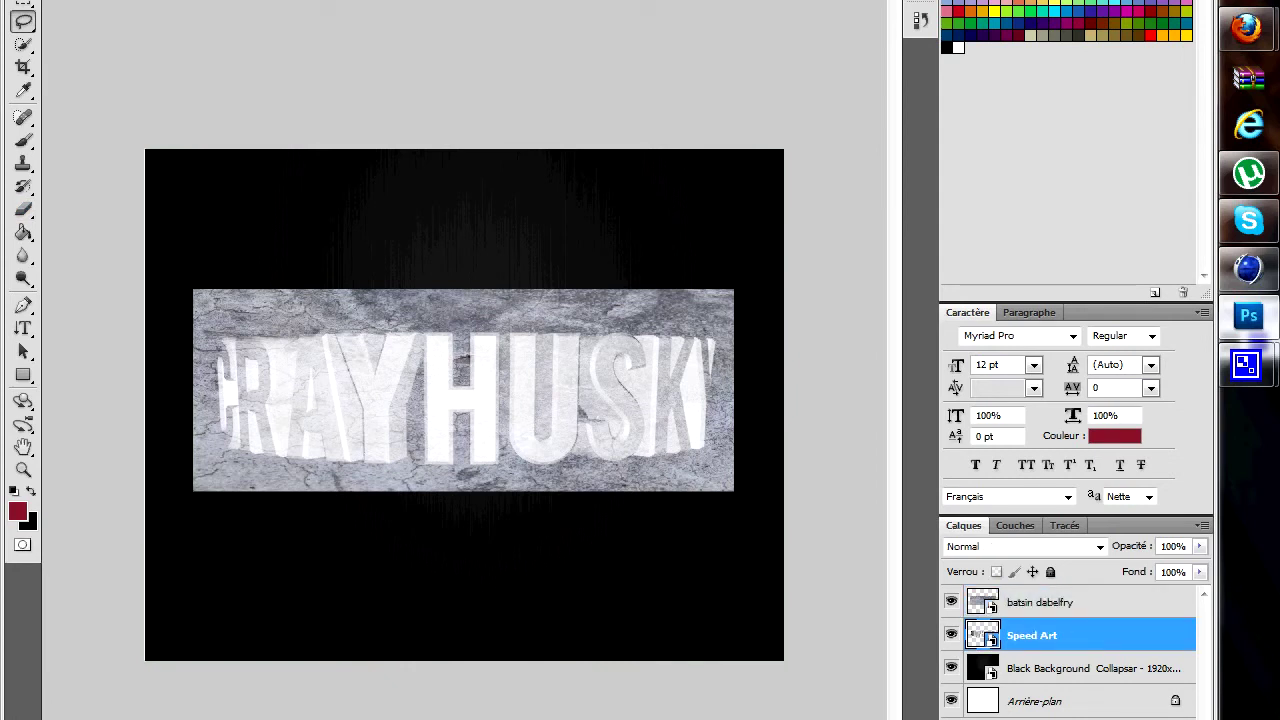
# - Load the Speed Art lettering as a selection and invert it
pyautogui.hotkey('alt', 's')
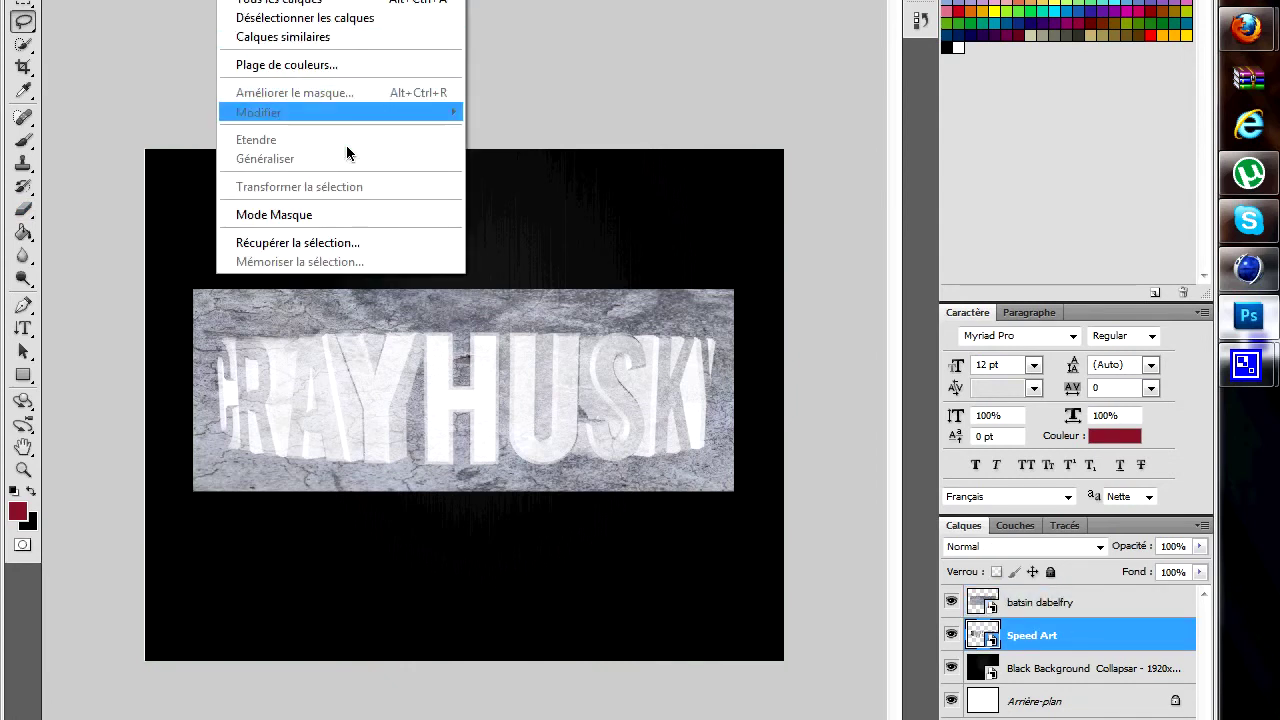
pyautogui.click(343, 243)
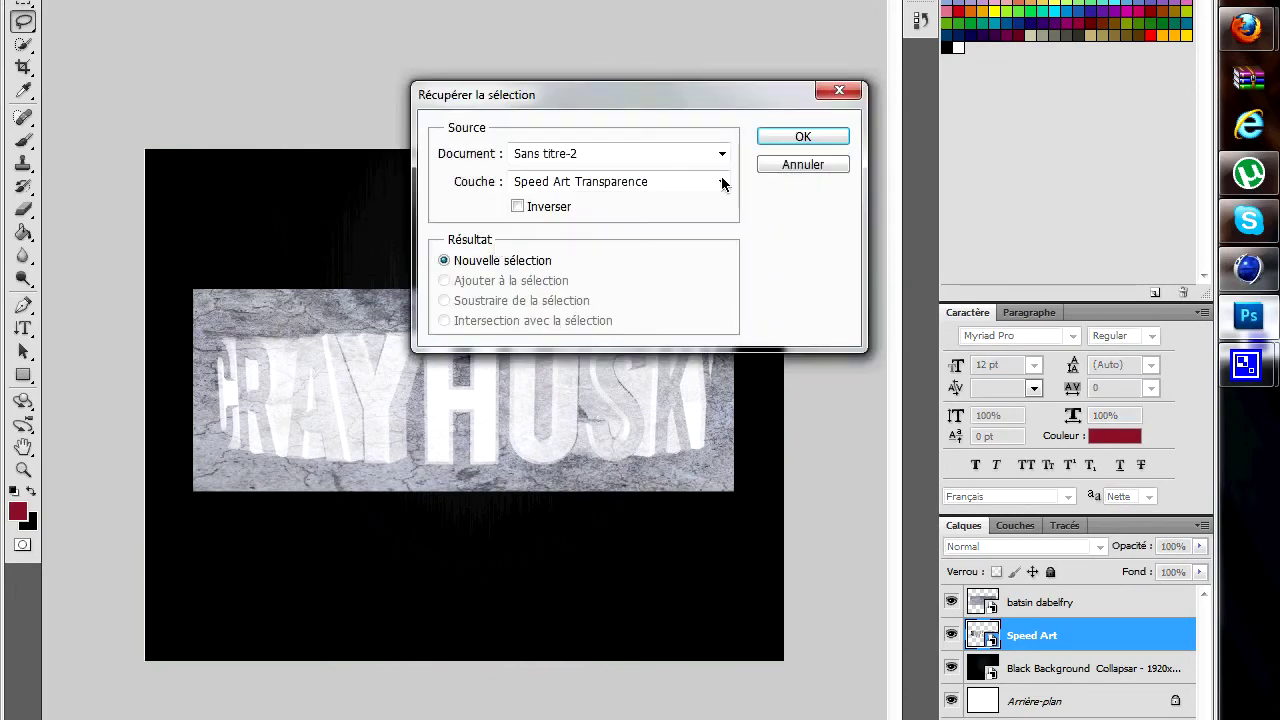
pyautogui.click(791, 141)
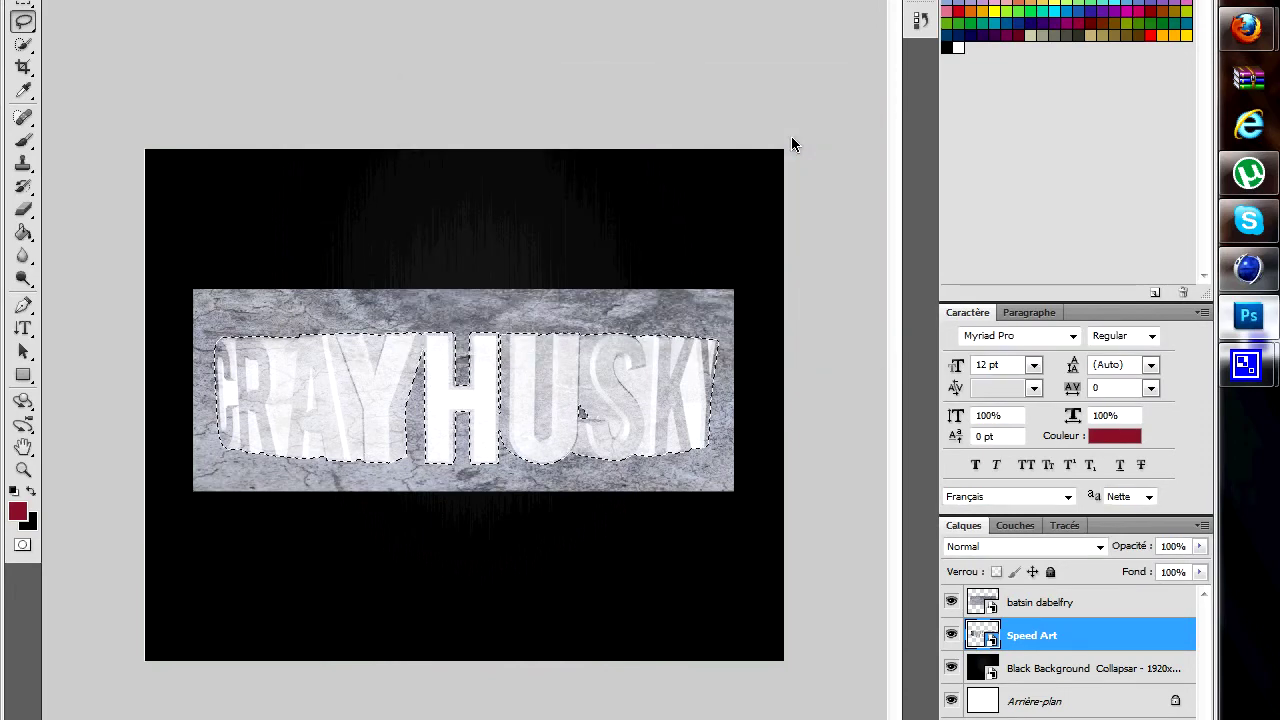
pyautogui.rightClick(552, 379)
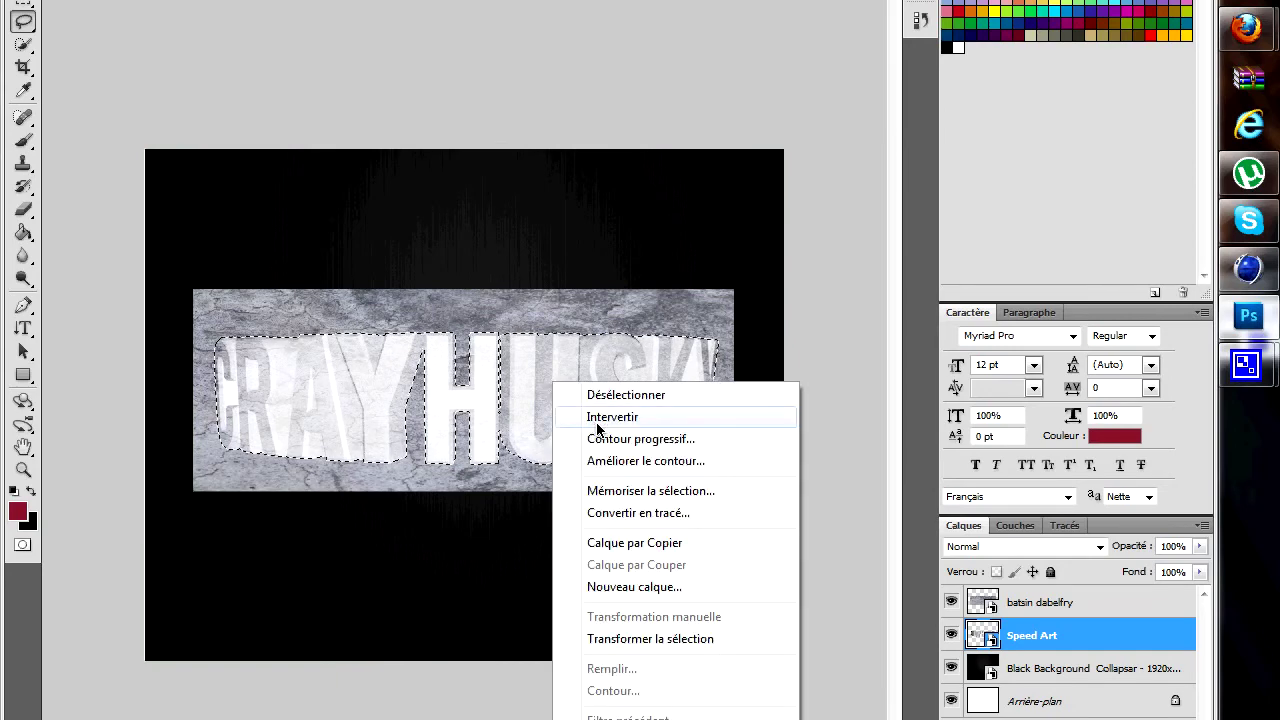
pyautogui.click(596, 420)
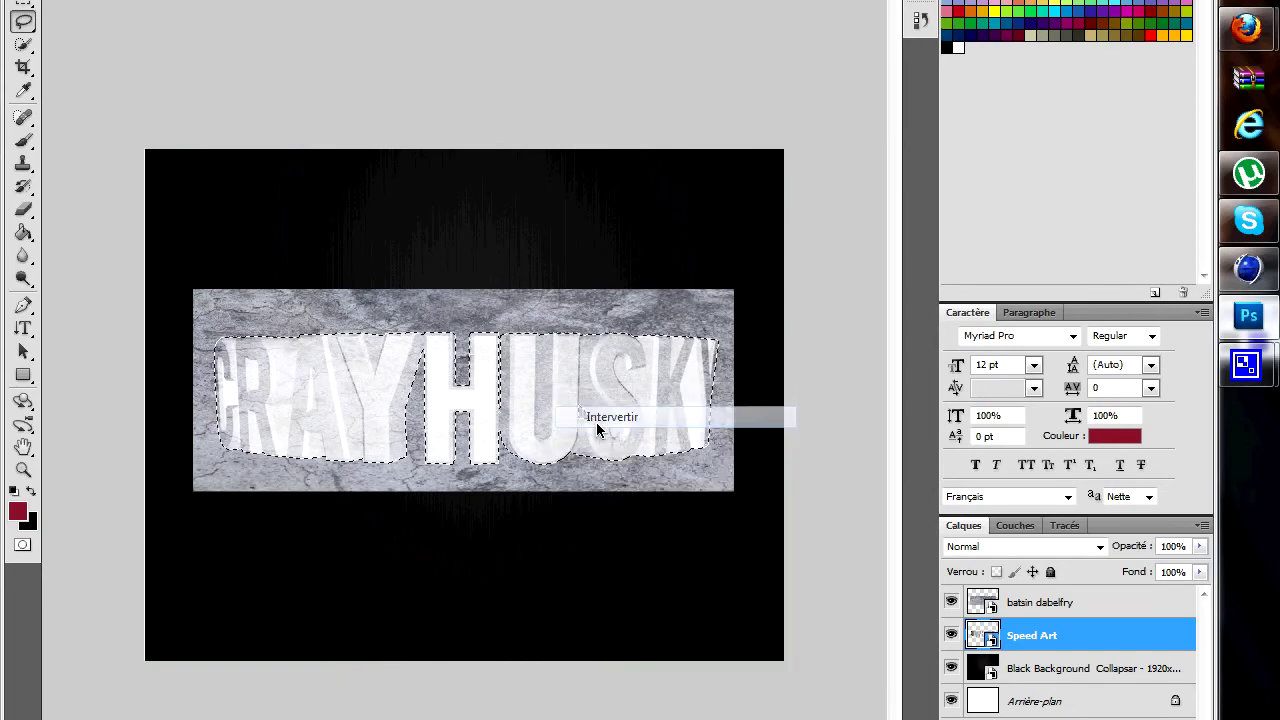
# - Rasterize the stone texture layer and delete the texture outside the letters
pyautogui.click(1060, 602)
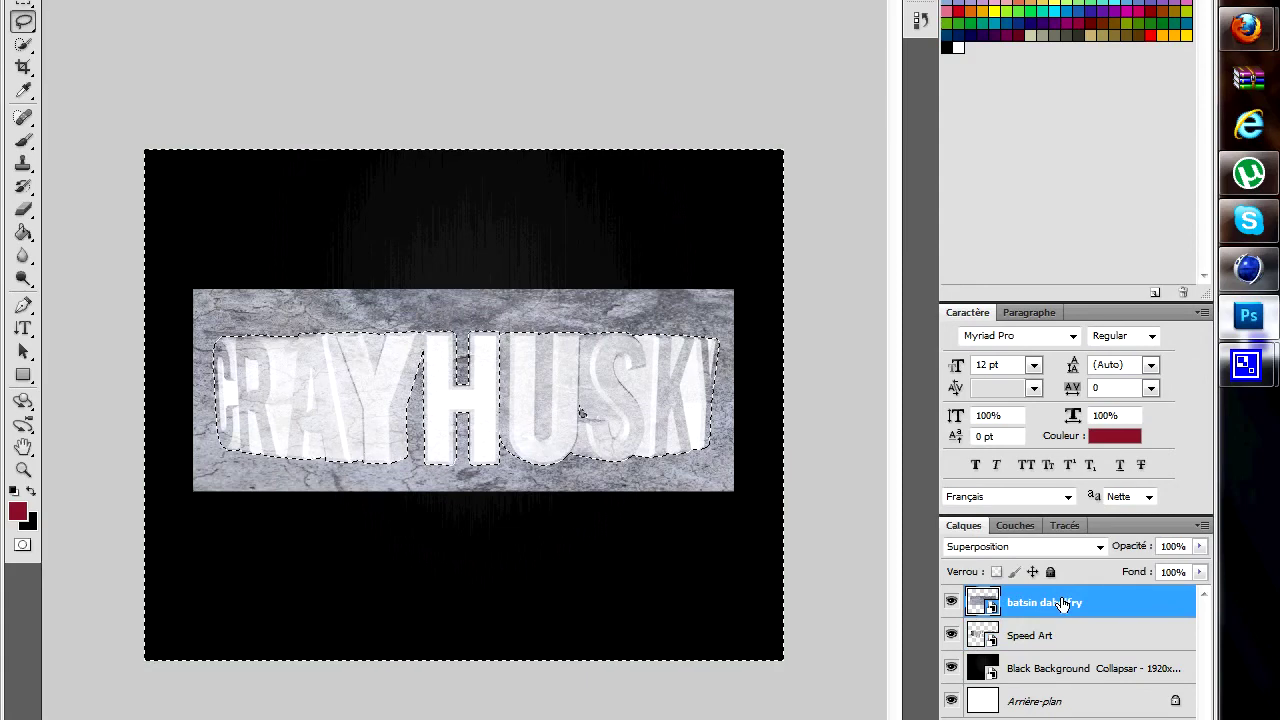
pyautogui.press('Delete')
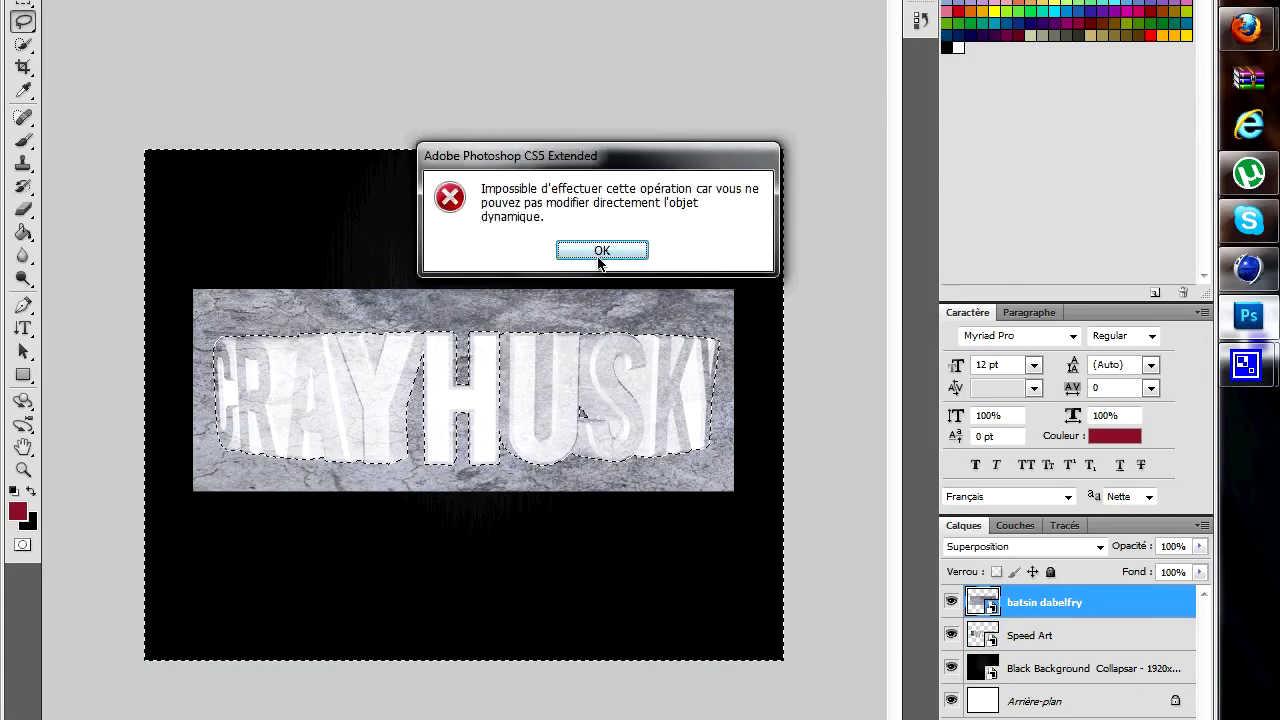
pyautogui.click(600, 251)
pyautogui.rightClick(1025, 604)
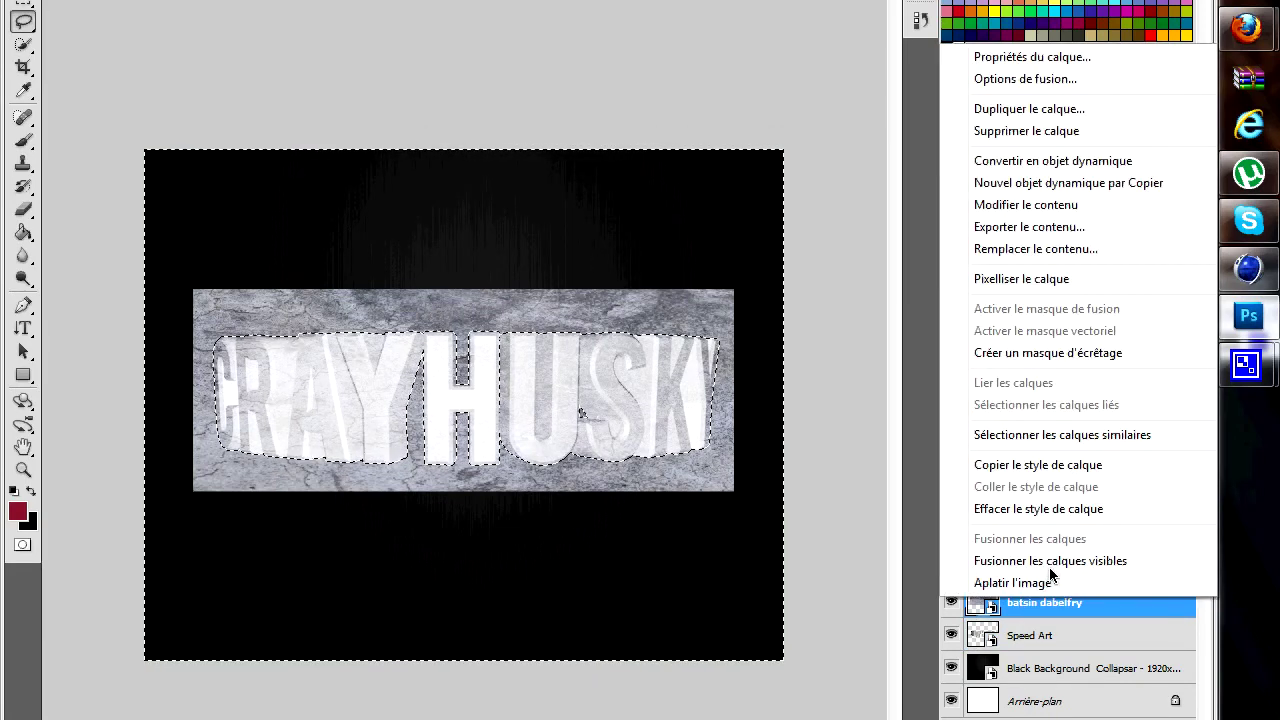
pyautogui.click(1037, 286)
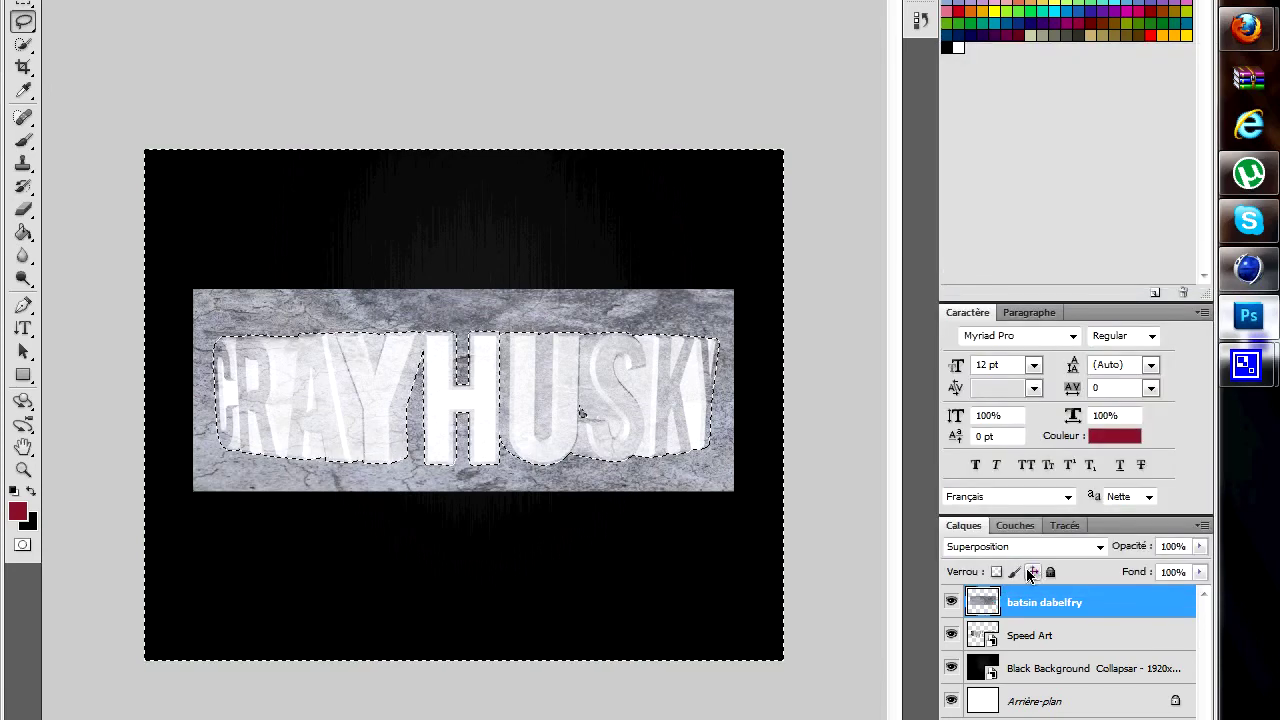
pyautogui.press('Delete')
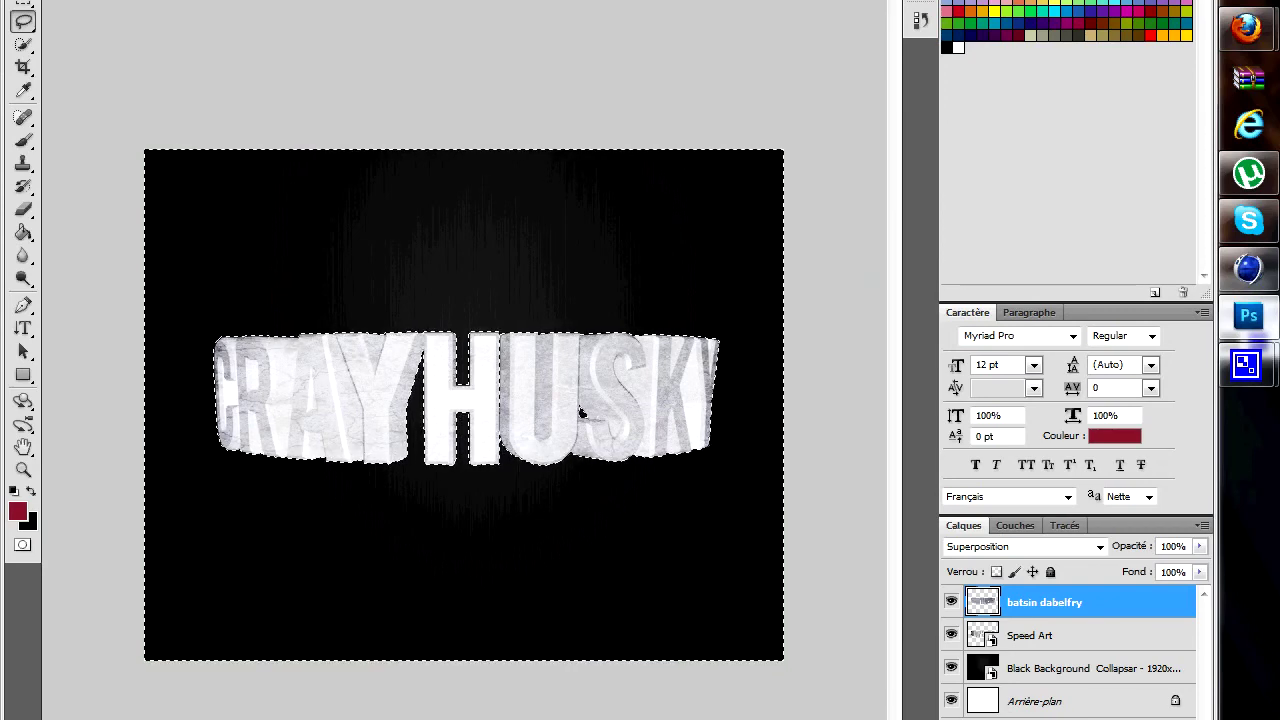
pyautogui.hotkey('ctrl', '+')
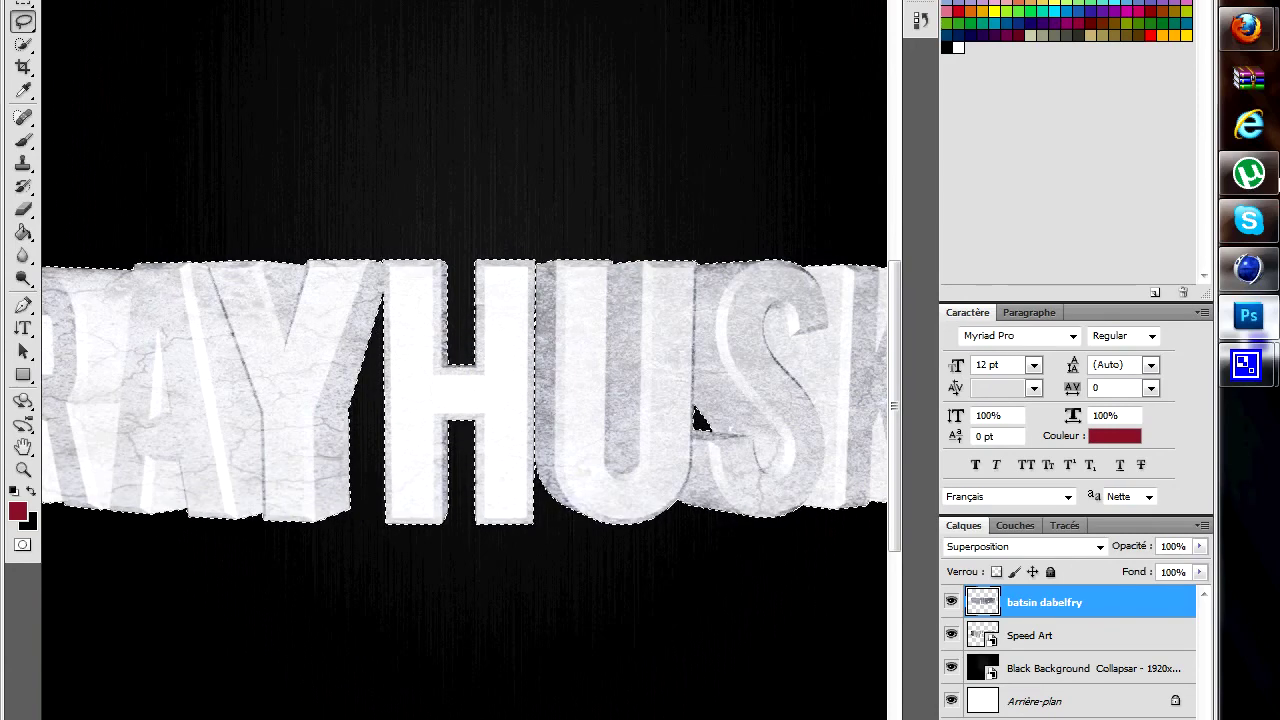
pyautogui.click(1246, 364)
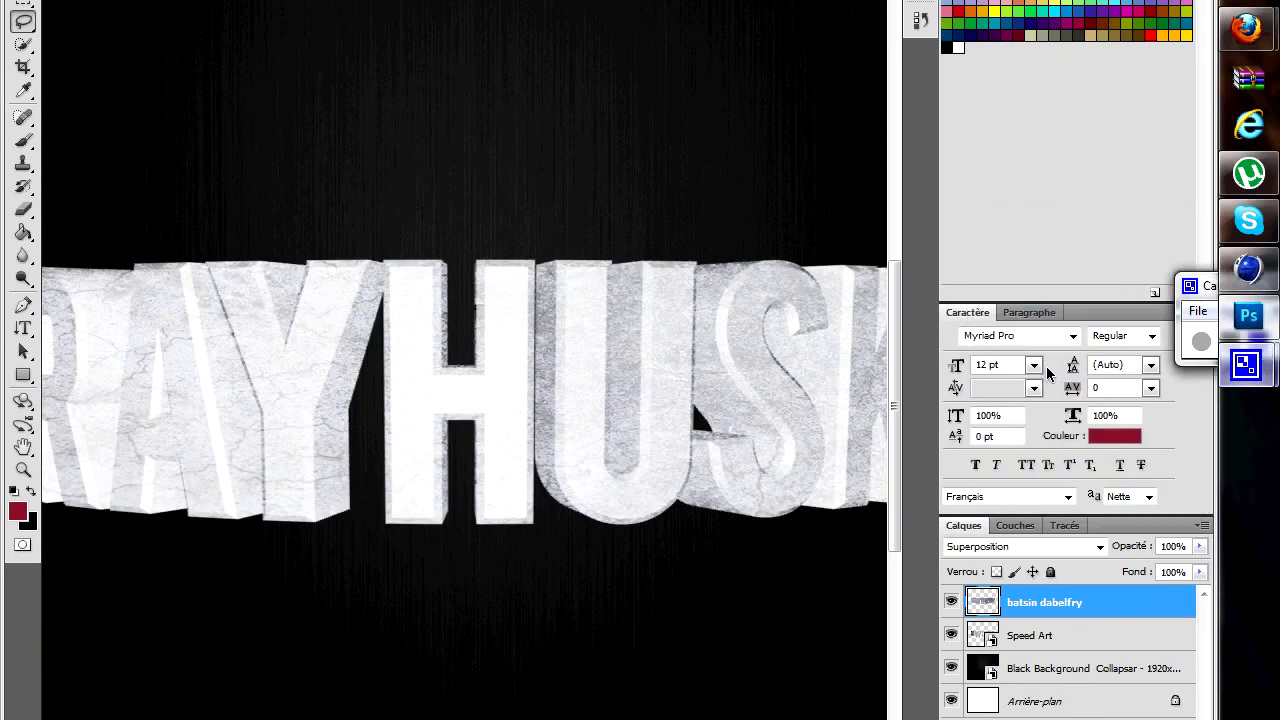
pyautogui.click(1190, 287)
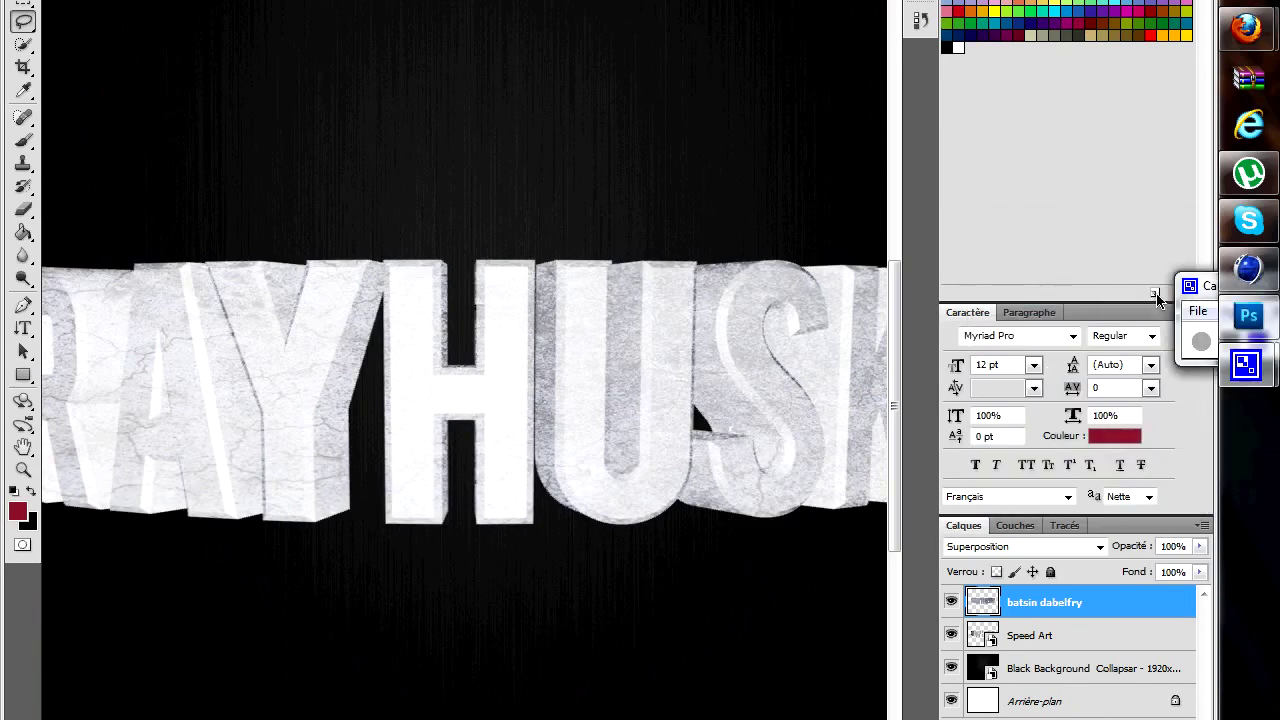